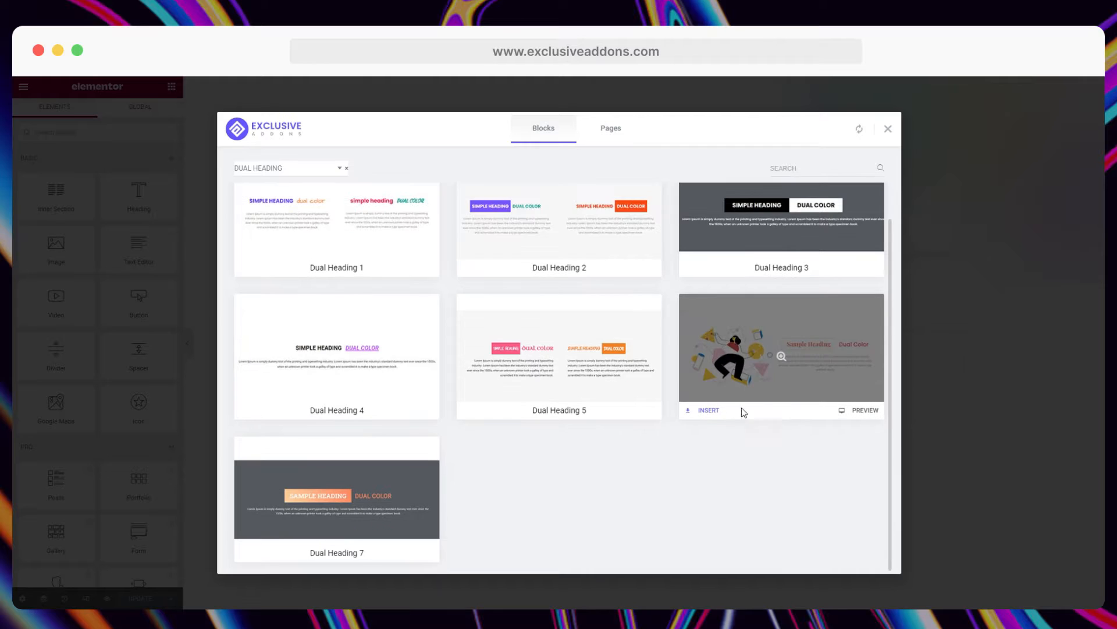
- Insert the Dual Heading block with the illustrated dancing figure from the template library and select its heading and image widgets
{"action": "left_click", "coordinate": [709, 410]}
{"action": "left_click", "coordinate": [728, 434]}
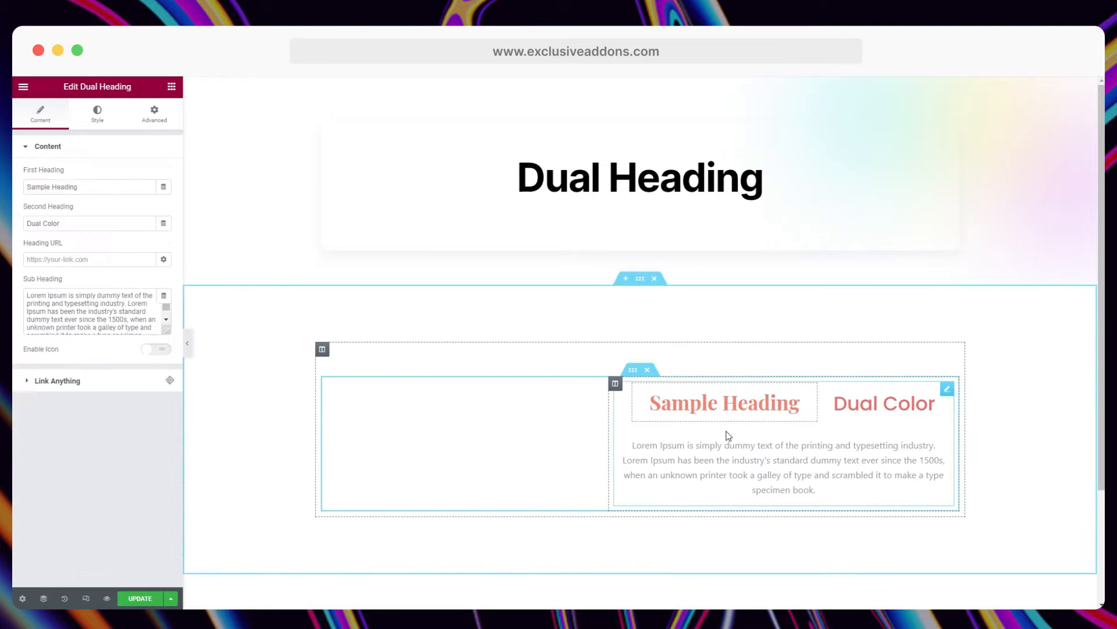
{"action": "left_click", "coordinate": [626, 278]}
{"action": "left_click", "coordinate": [554, 386]}
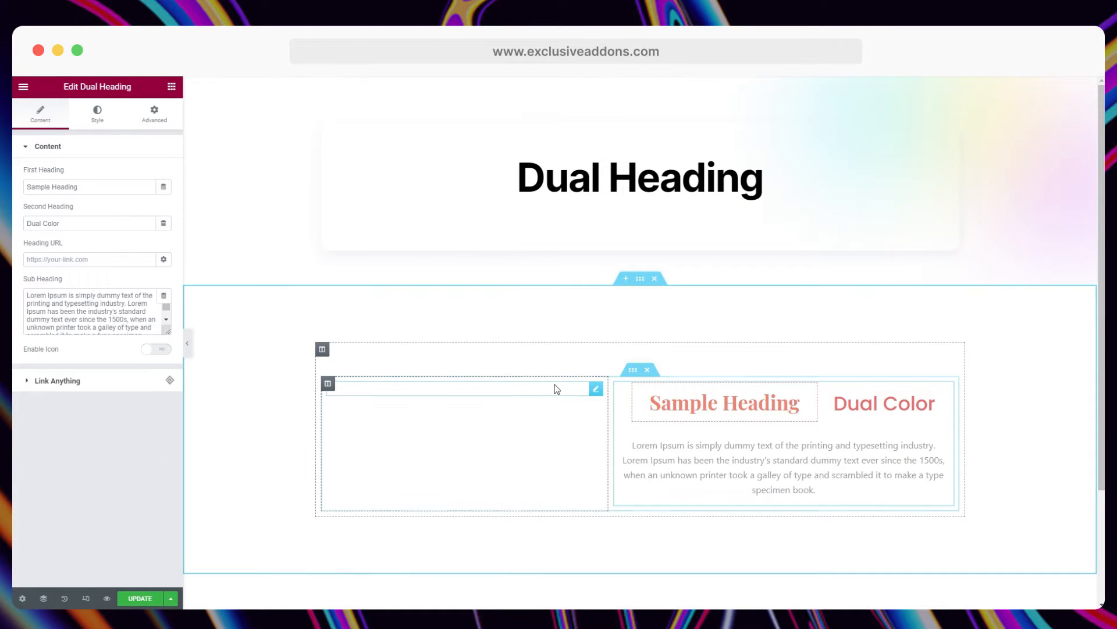
- Add an empty single-column section above the inserted block and start adding a widget to it
{"action": "left_click", "coordinate": [627, 278]}
{"action": "left_click", "coordinate": [612, 340]}
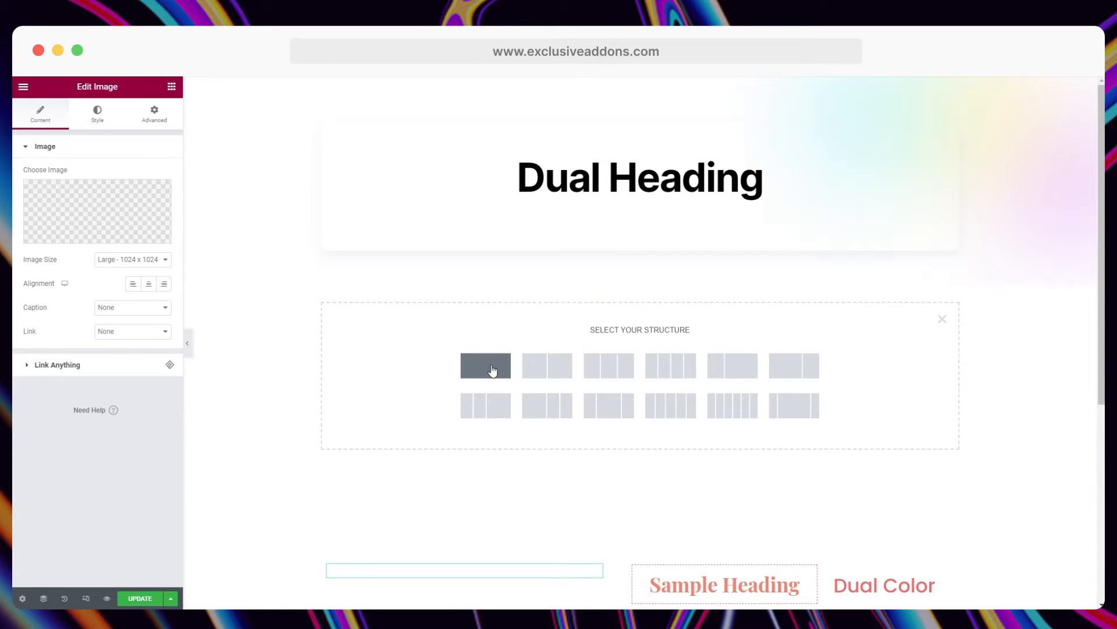
{"action": "left_click", "coordinate": [492, 370]}
{"action": "left_click", "coordinate": [493, 295]}
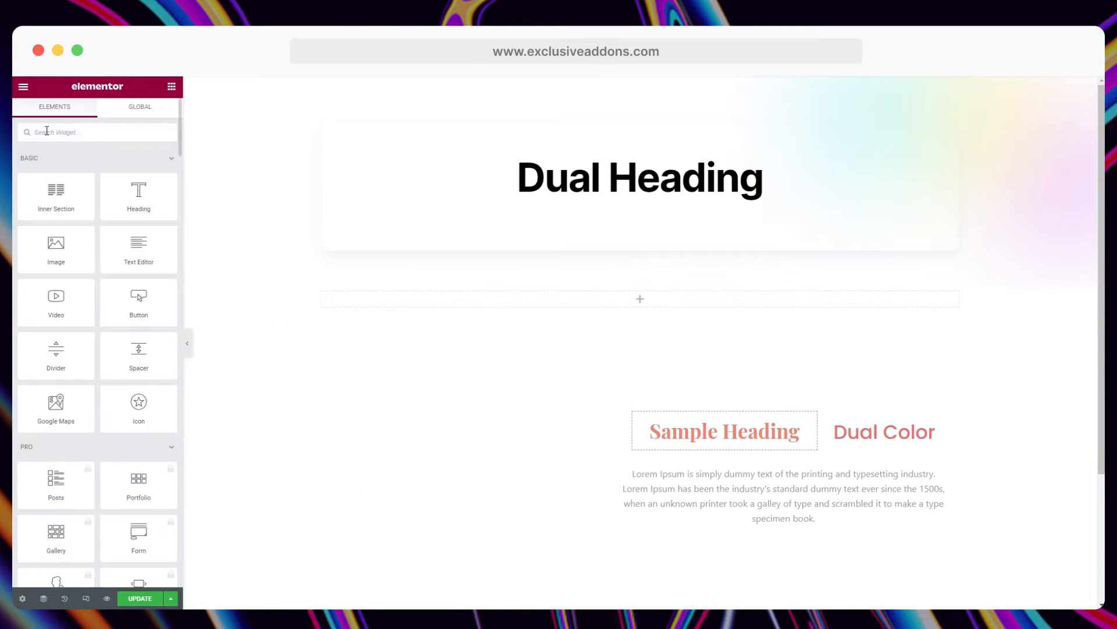
- Find the Dual Heading widget by searching for "dual hea" and place it in the empty column
{"action": "left_click", "coordinate": [47, 130]}
{"action": "type", "text": "dual hea"}
{"action": "left_click_drag", "start_coordinate": [50, 175], "coordinate": [435, 302]}
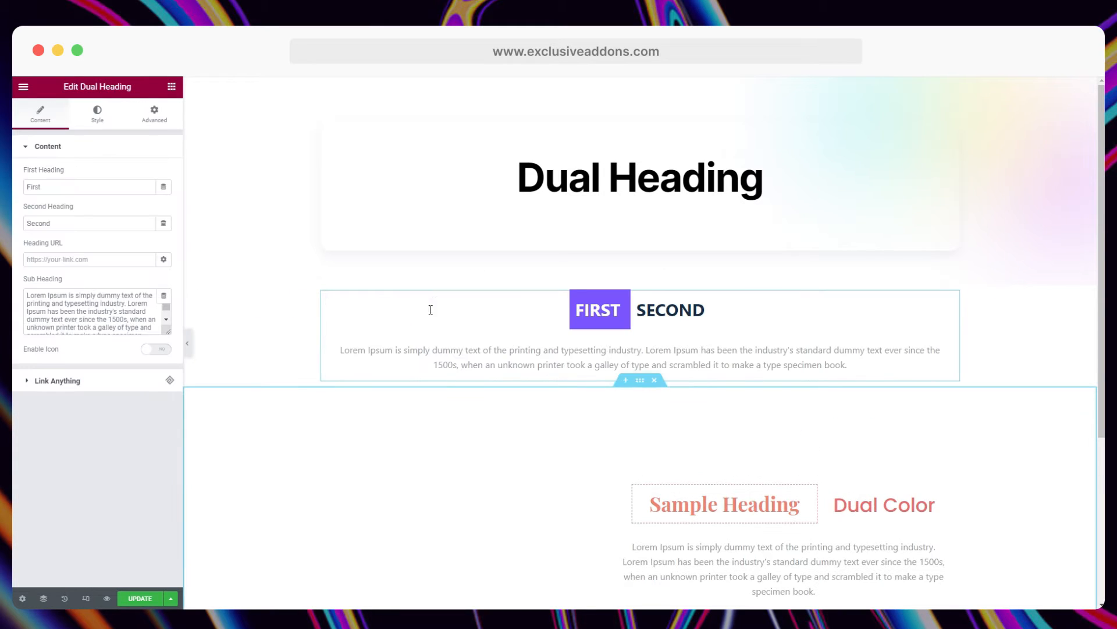
- Set the widget's first heading to "Simple Heading" and its second heading to "Dual Color"
{"action": "left_click_drag", "start_coordinate": [81, 186], "coordinate": [13, 191]}
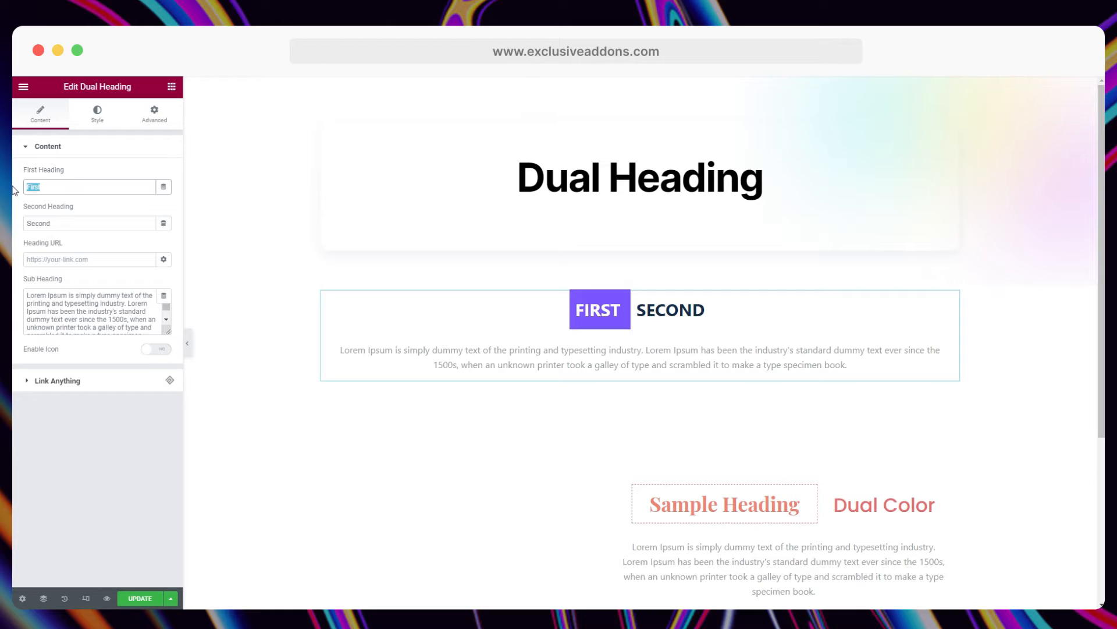
{"action": "type", "text": "Simple Heading"}
{"action": "left_click_drag", "start_coordinate": [99, 230], "coordinate": [13, 229]}
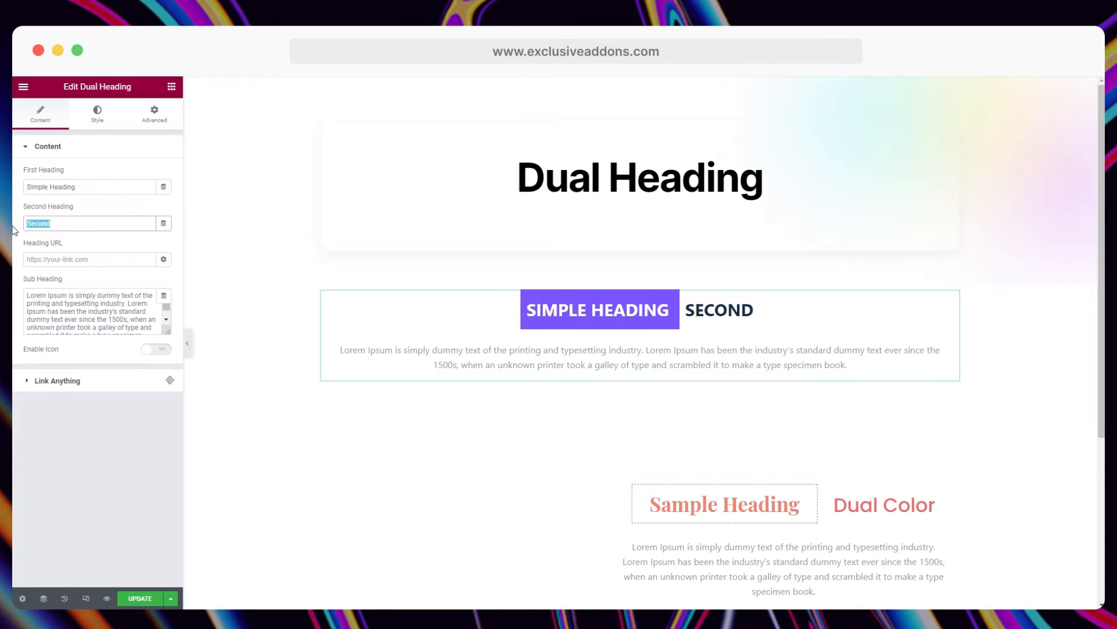
{"action": "type", "text": "Dual Color"}
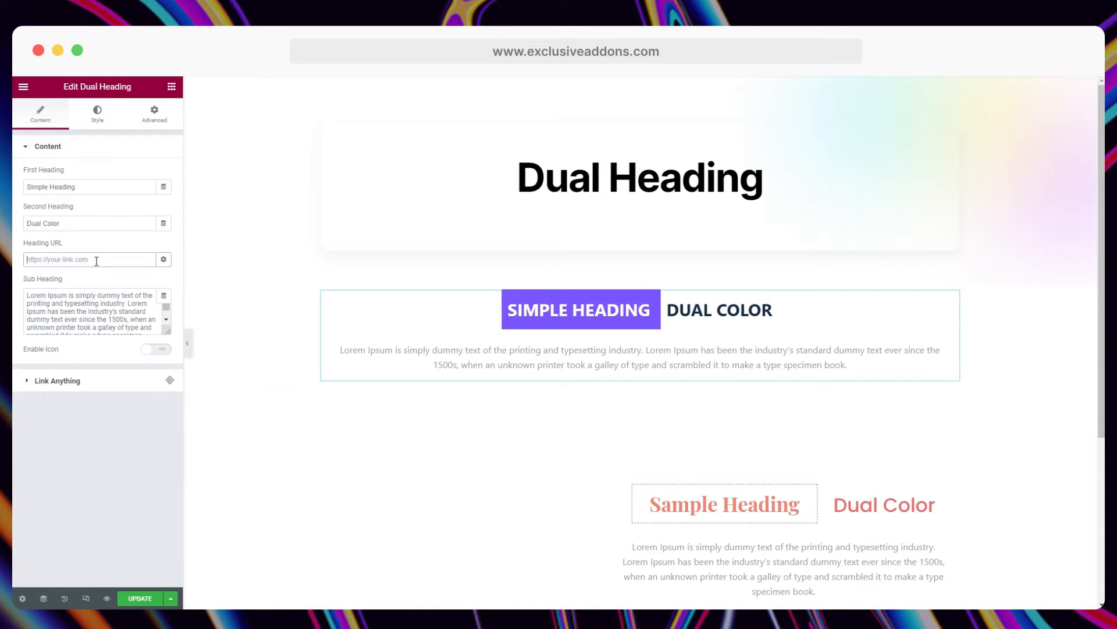
- Toggle the dual heading's icon on and off, leaving it enabled
{"action": "left_click", "coordinate": [160, 356]}
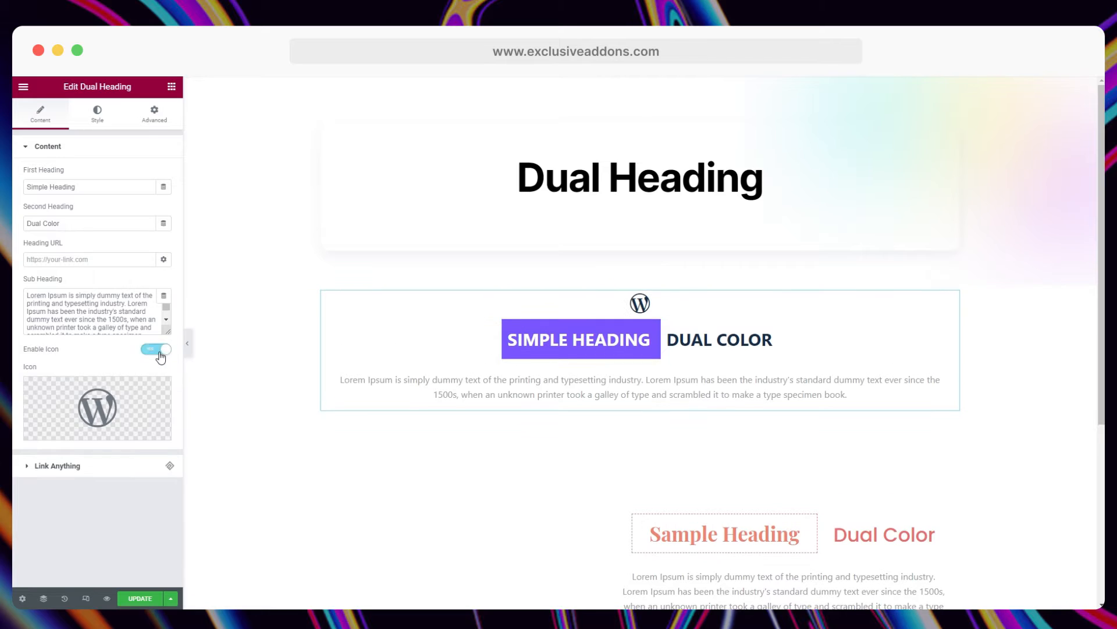
{"action": "left_click", "coordinate": [161, 354]}
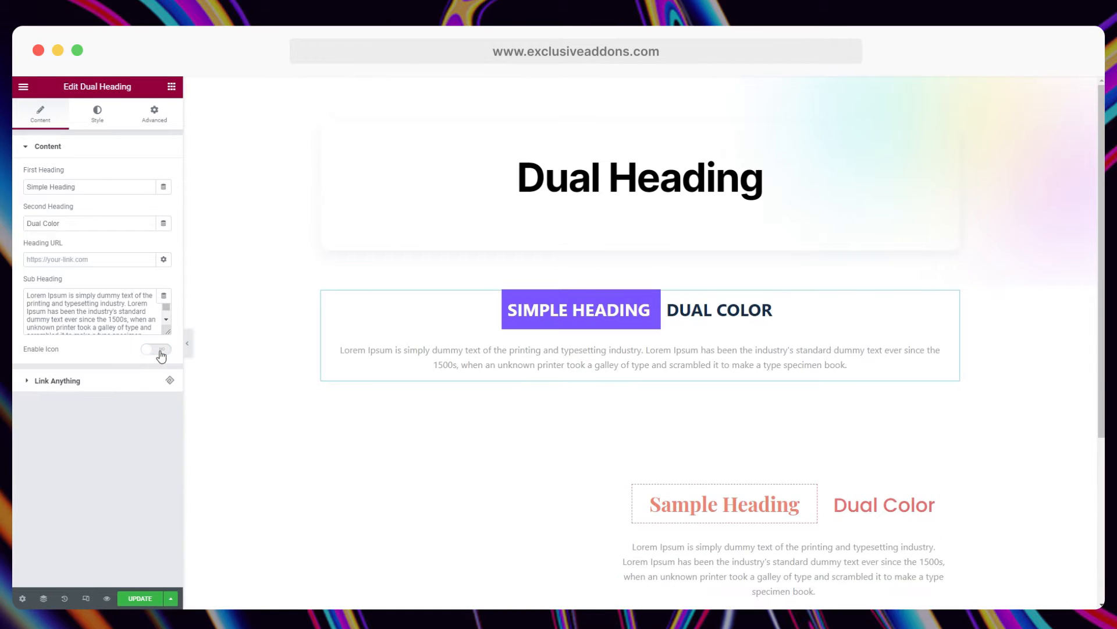
{"action": "left_click", "coordinate": [161, 355]}
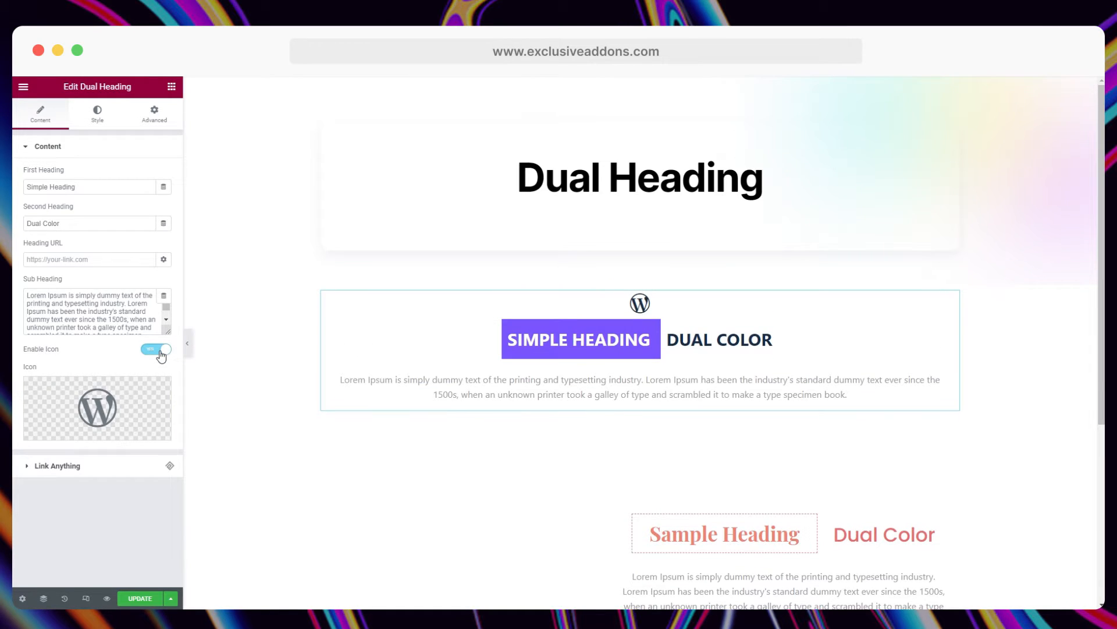
- Try the right and left alignments in the widget's general styles and restore center alignment
{"action": "left_click", "coordinate": [97, 112]}
{"action": "left_click", "coordinate": [61, 187]}
{"action": "left_click", "coordinate": [46, 187]}
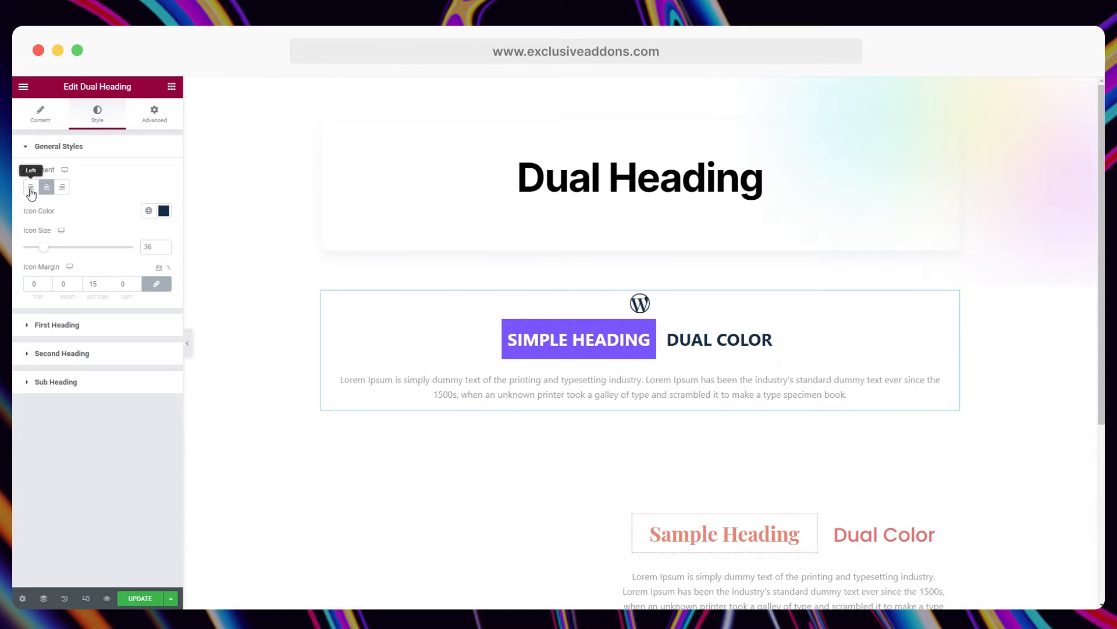
{"action": "left_click", "coordinate": [31, 187]}
{"action": "left_click", "coordinate": [47, 187]}
- Change the icon color to a brighter, more saturated blue
{"action": "left_click", "coordinate": [163, 213]}
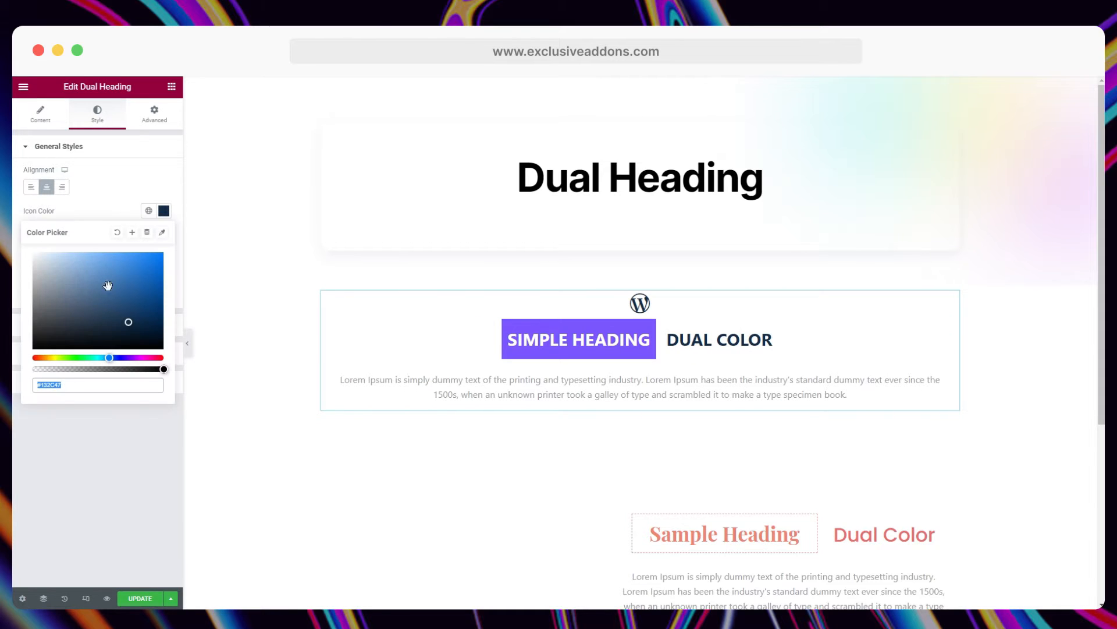
{"action": "left_click_drag", "start_coordinate": [135, 325], "coordinate": [176, 299]}
{"action": "left_click", "coordinate": [108, 212]}
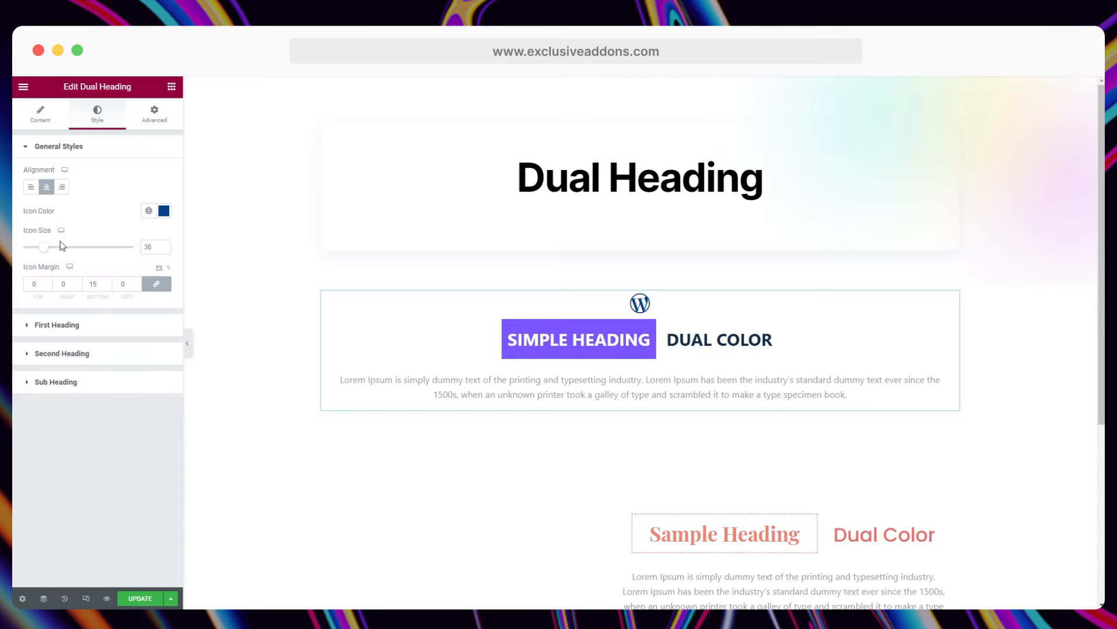
- Set the icon size to 60, unlink its margin values and set the bottom margin to 30 px
{"action": "left_click_drag", "start_coordinate": [45, 248], "coordinate": [62, 248]}
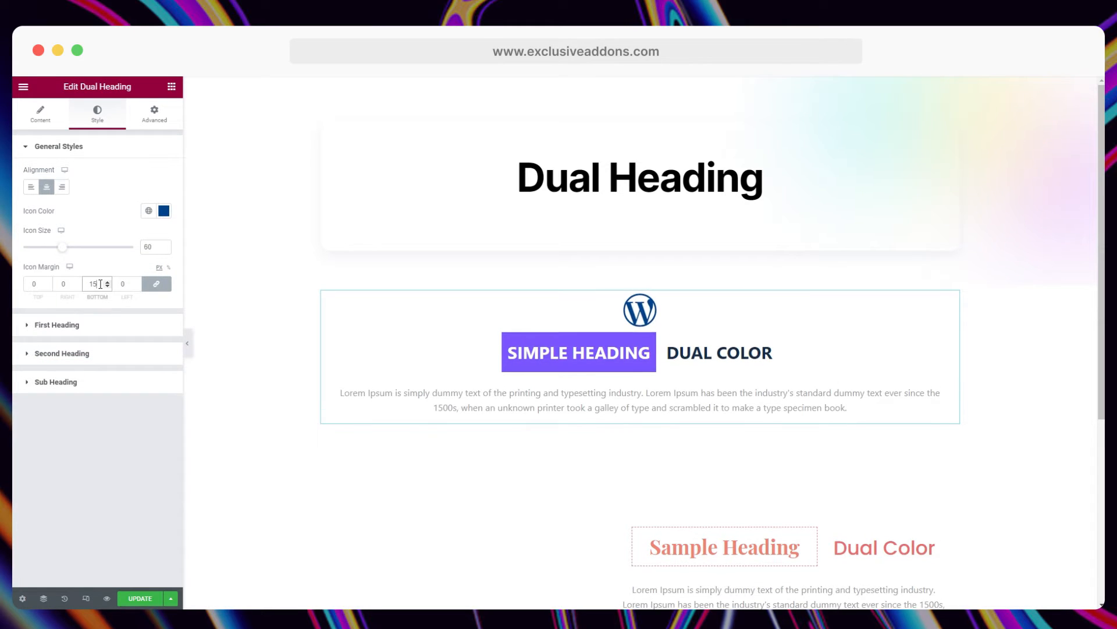
{"action": "left_click", "coordinate": [156, 284]}
{"action": "double_click", "coordinate": [92, 283]}
{"action": "type", "text": "30"}
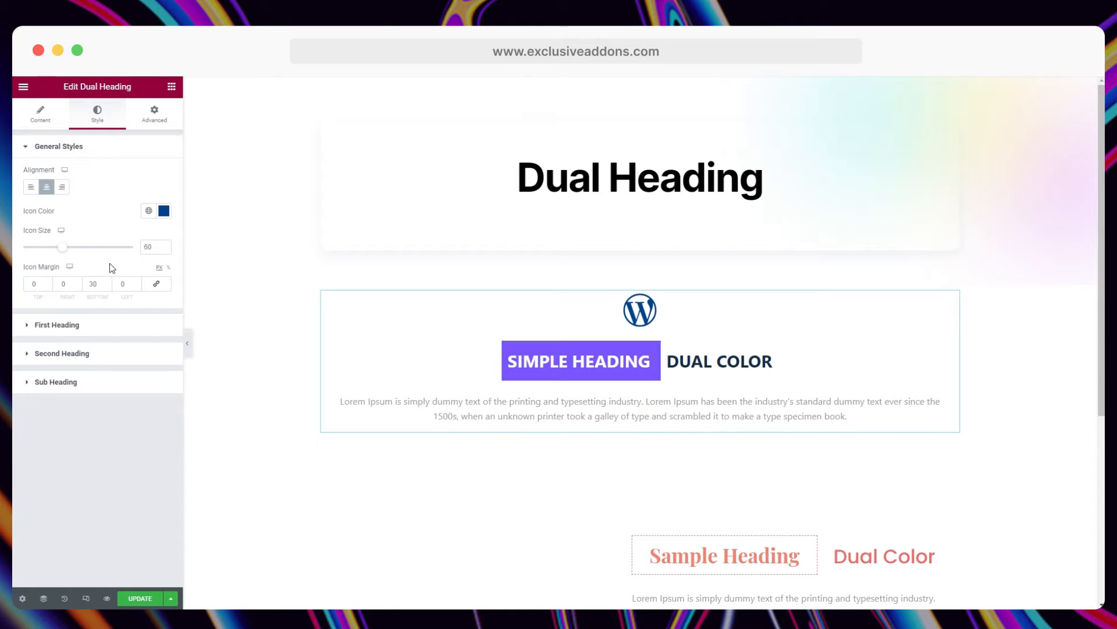
- Open the first heading's style settings and inspect its text color options
{"action": "left_click", "coordinate": [82, 326]}
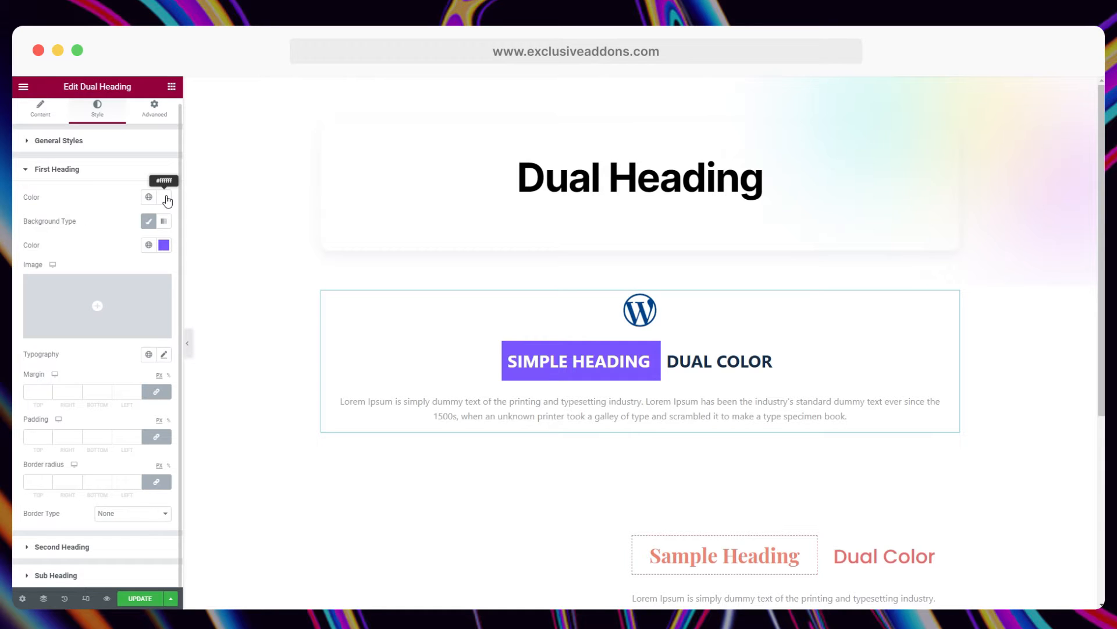
{"action": "left_click", "coordinate": [165, 198]}
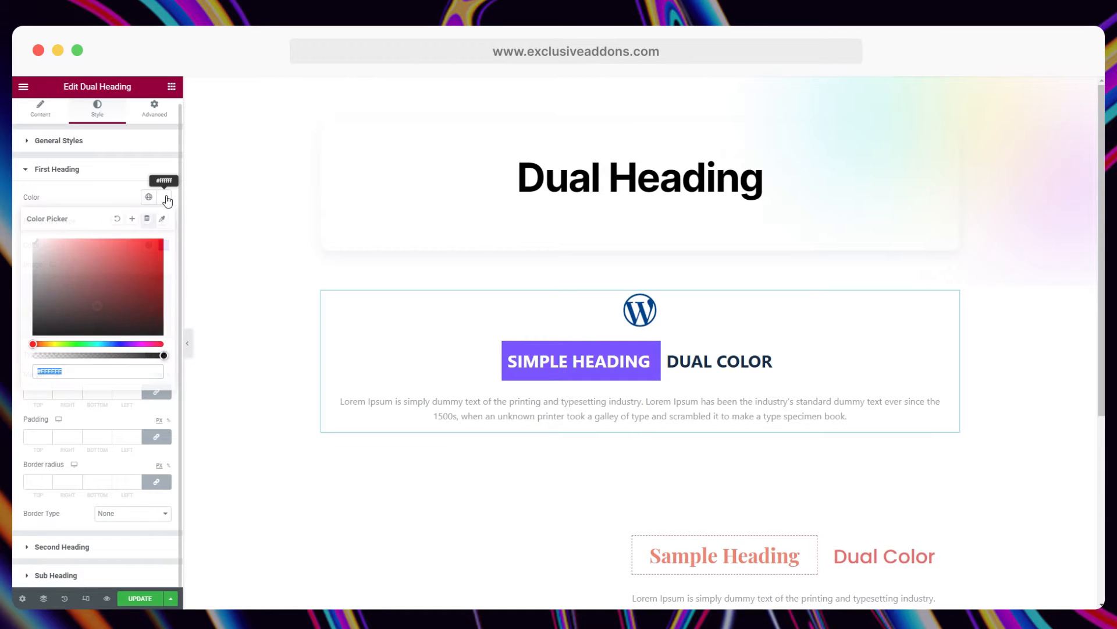
{"action": "left_click", "coordinate": [85, 197]}
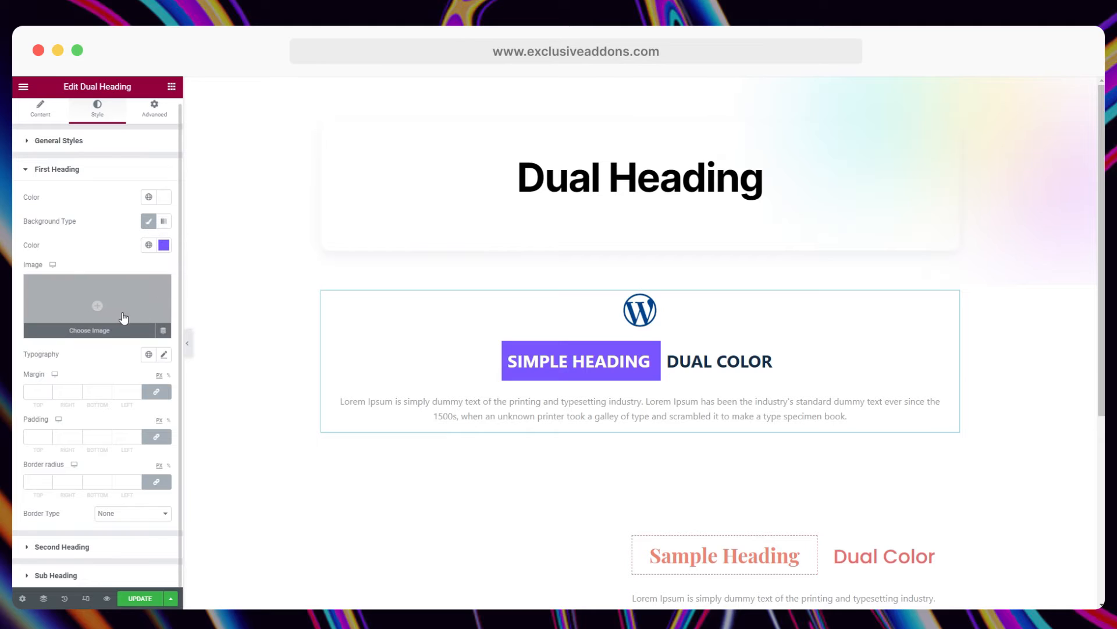
- Use the pink picture with the two speckled objects from the media library as the first heading's background image
{"action": "left_click", "coordinate": [99, 310]}
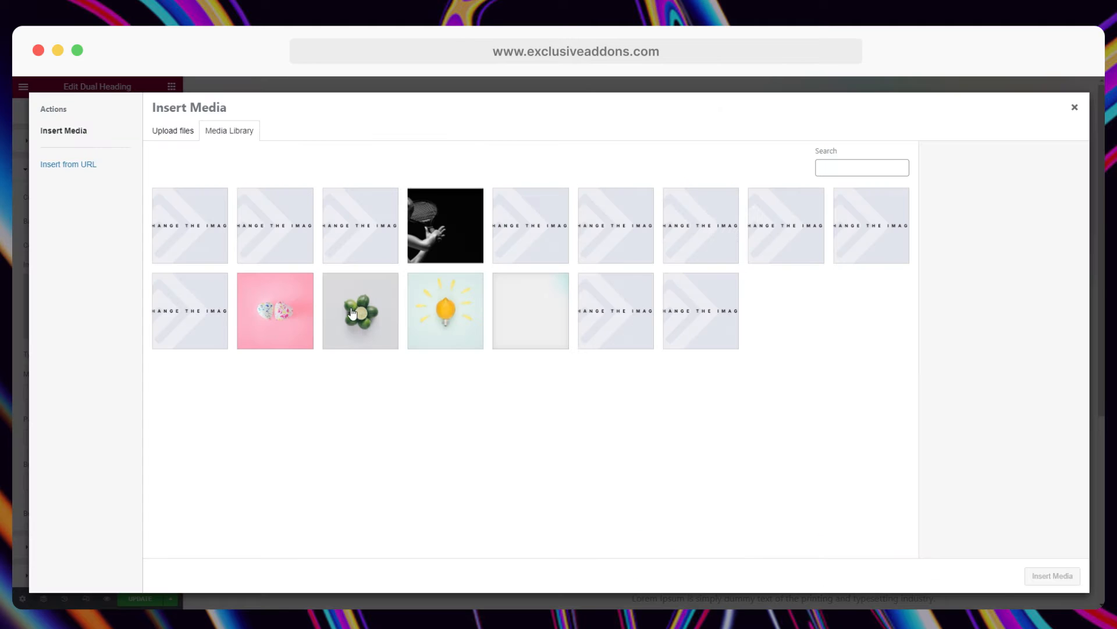
{"action": "left_click", "coordinate": [279, 309]}
{"action": "left_click", "coordinate": [1065, 579]}
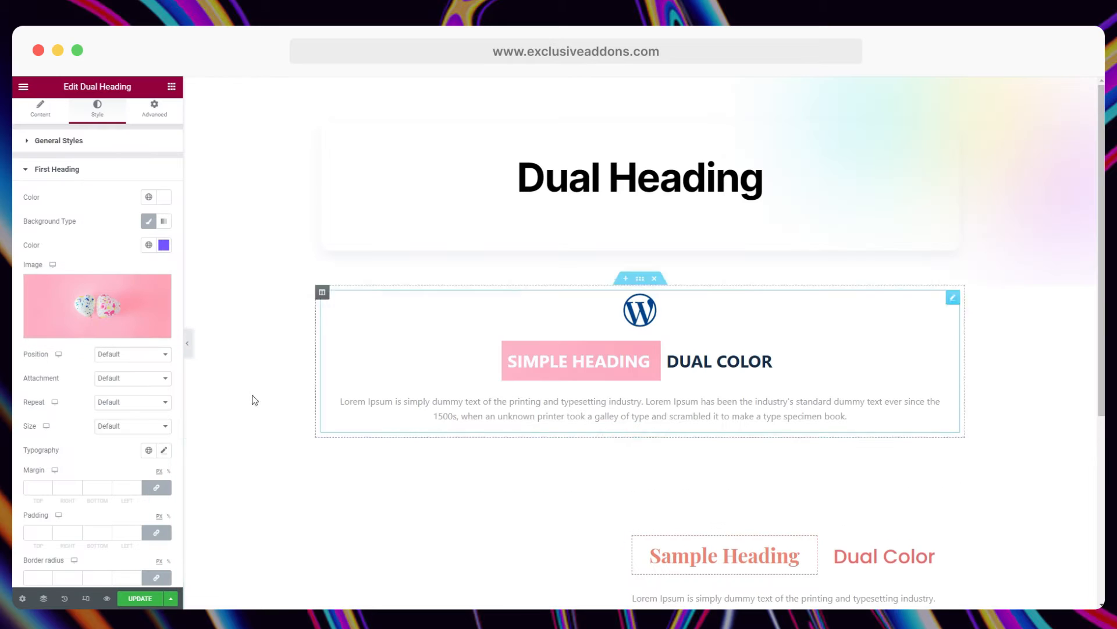
- Set the background image's position to Center Center and repeat to No-repeat, try the Cover size, and set the size to Auto
{"action": "left_click", "coordinate": [125, 355]}
{"action": "left_click", "coordinate": [122, 376]}
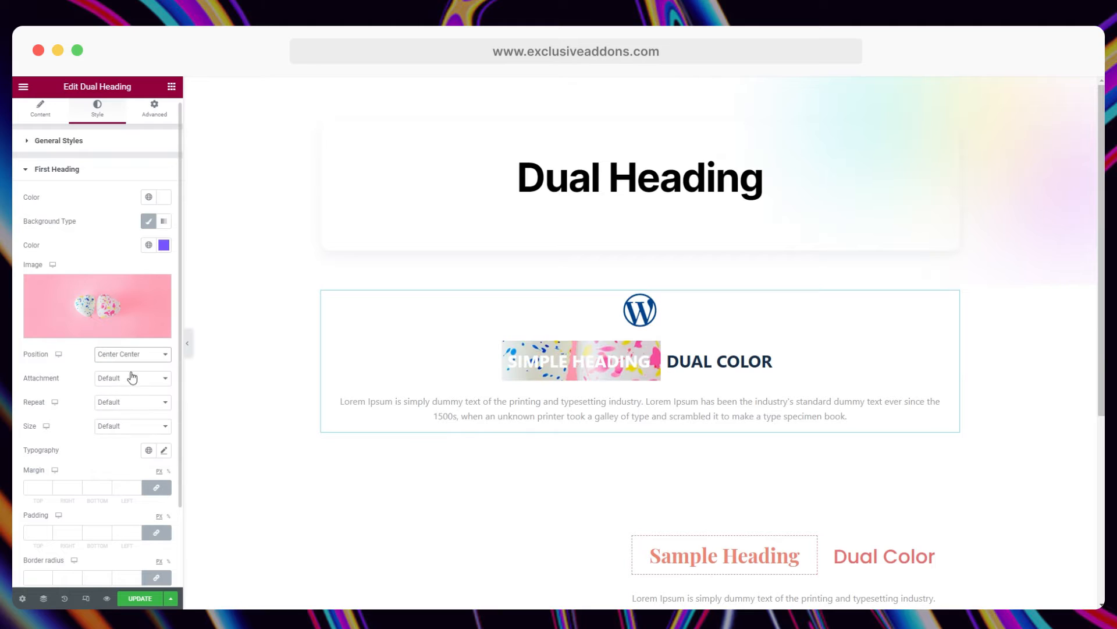
{"action": "left_click", "coordinate": [129, 378]}
{"action": "left_click", "coordinate": [129, 387]}
{"action": "left_click", "coordinate": [140, 407]}
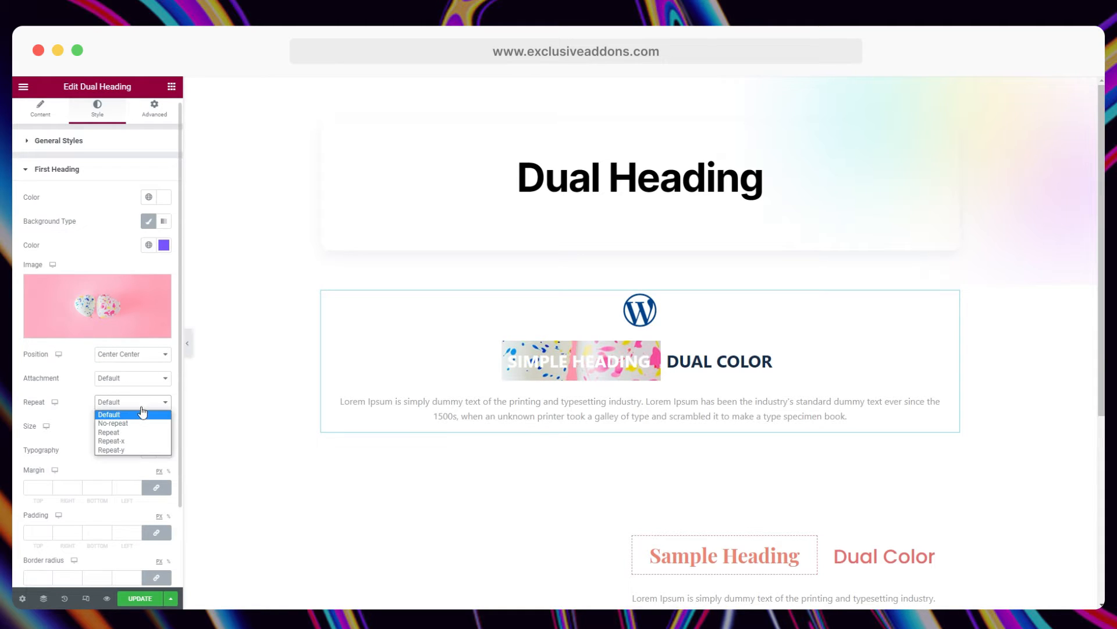
{"action": "left_click", "coordinate": [137, 421]}
{"action": "left_click", "coordinate": [130, 425]}
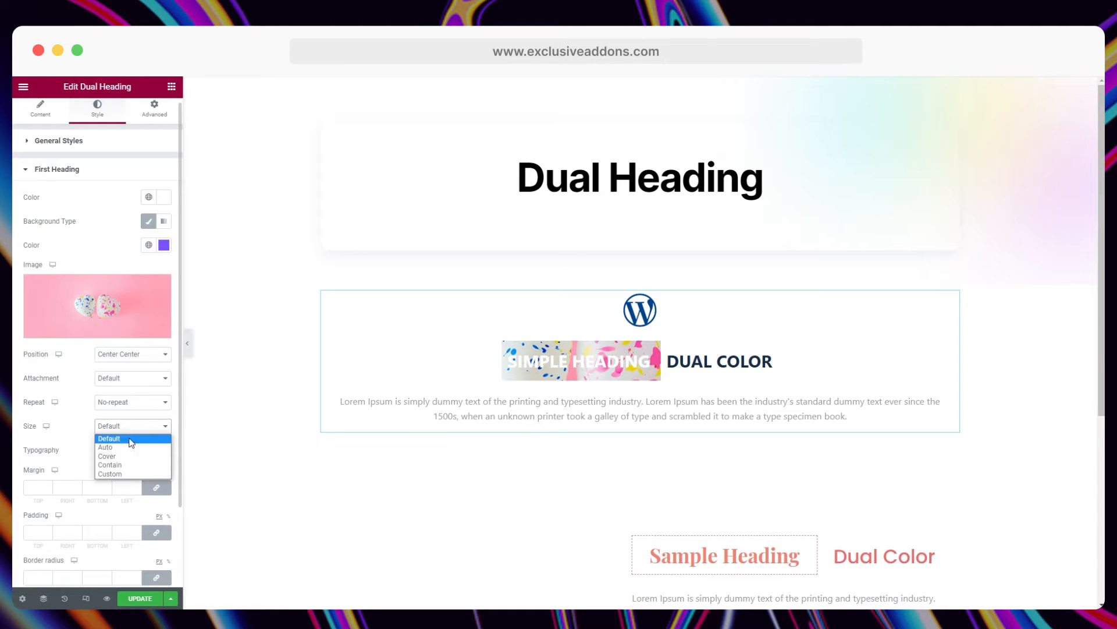
{"action": "left_click", "coordinate": [123, 458]}
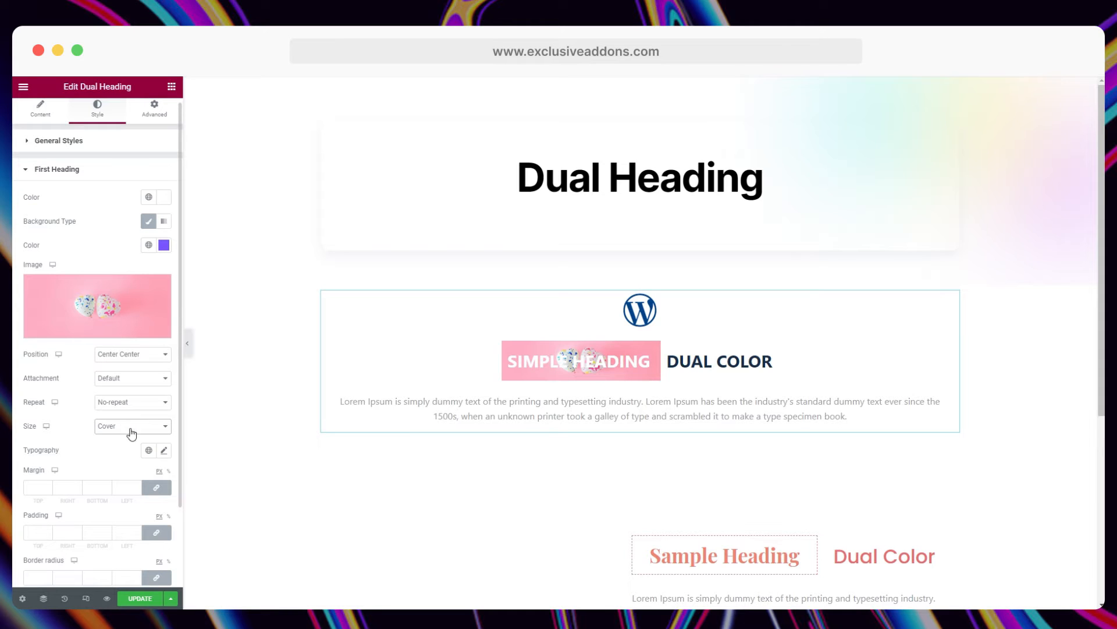
{"action": "left_click", "coordinate": [129, 428]}
{"action": "left_click", "coordinate": [122, 446]}
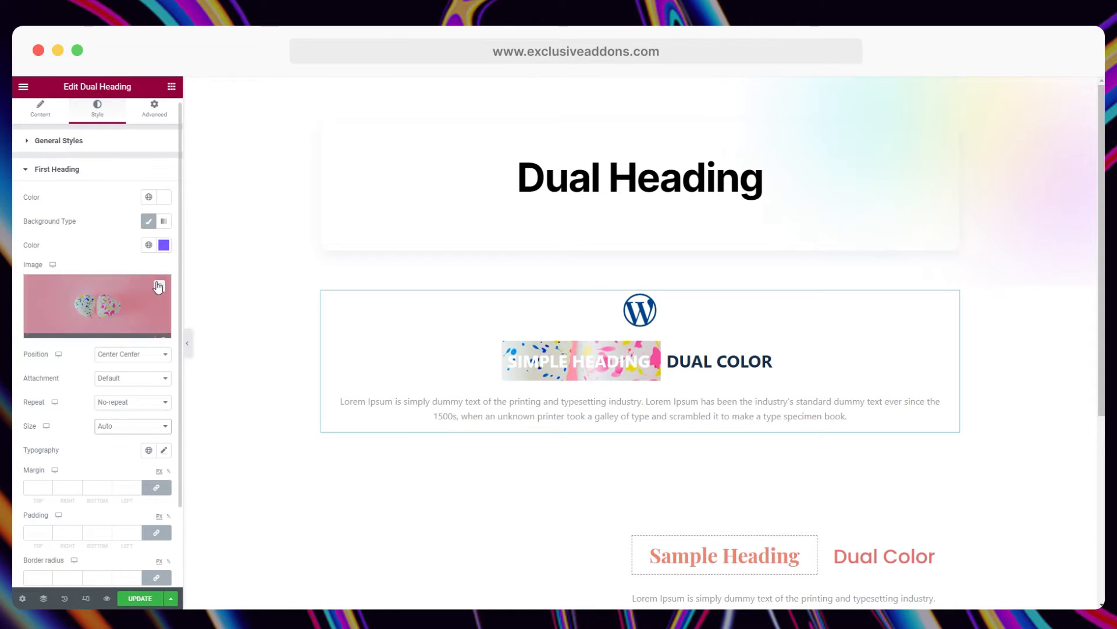
- Switch the first heading's background to a gradient and make its second color a lighter shade of the copied first purple
{"action": "left_click", "coordinate": [164, 224]}
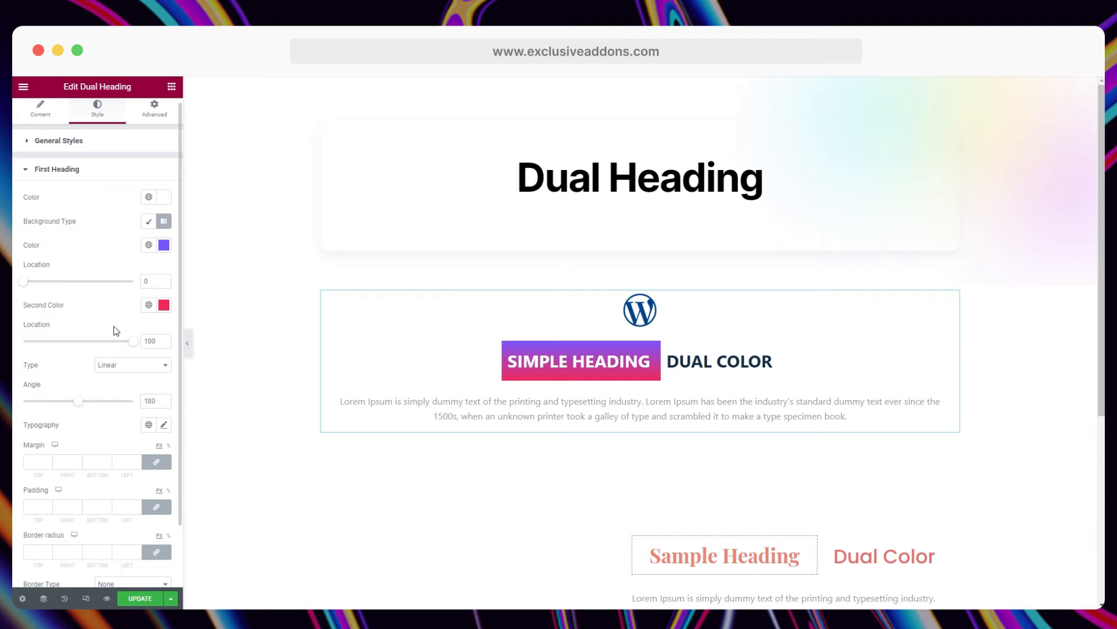
{"action": "left_click", "coordinate": [165, 245]}
{"action": "key", "text": "ctrl+c"}
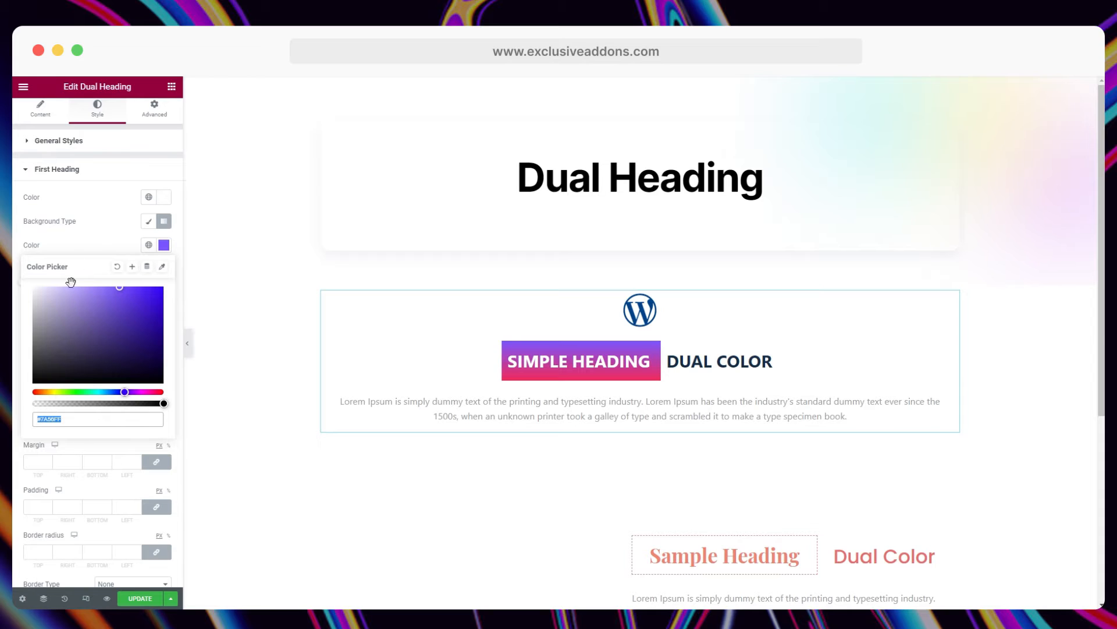
{"action": "left_click", "coordinate": [164, 304]}
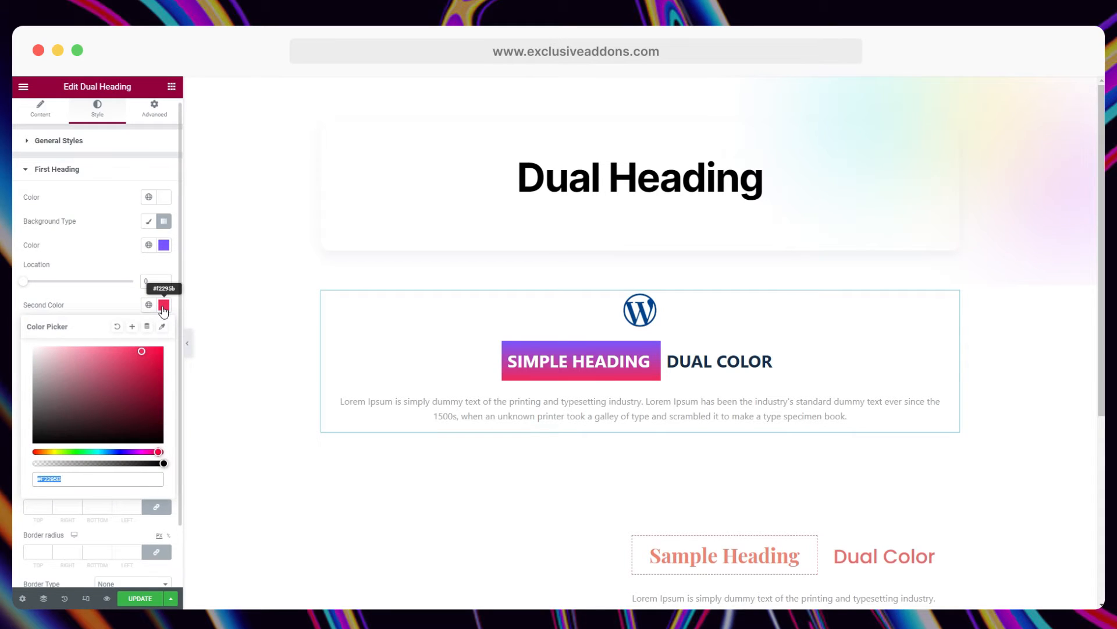
{"action": "key", "text": "ctrl+v"}
{"action": "left_click_drag", "start_coordinate": [120, 347], "coordinate": [87, 348]}
{"action": "left_click", "coordinate": [100, 303]}
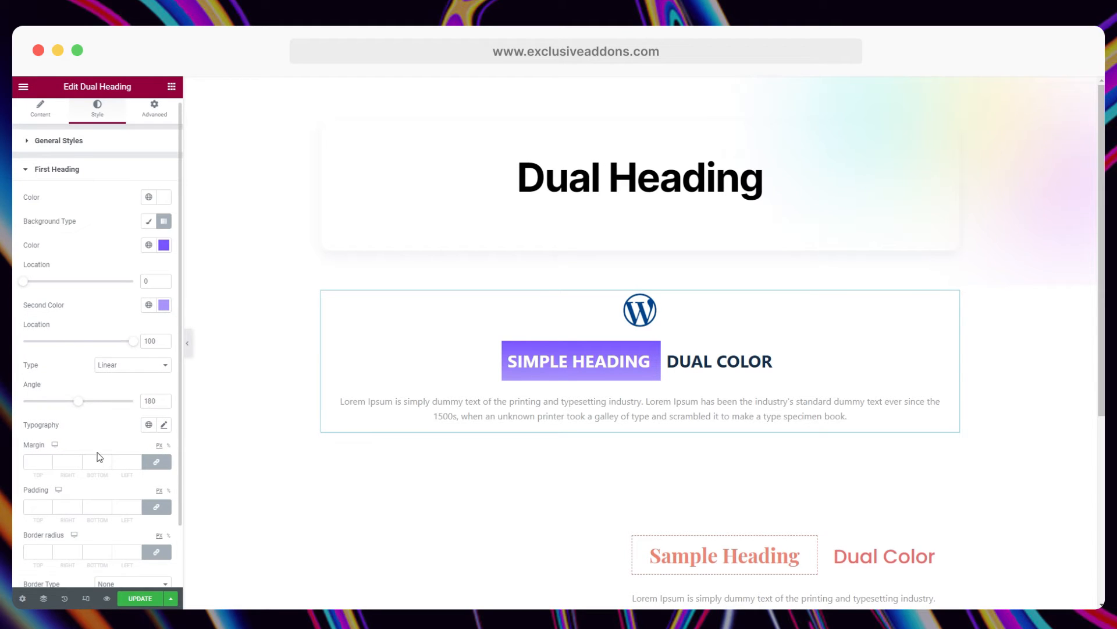
- Unlink the first heading's padding values and set them to 10 px top and bottom and 20 px right and left
{"action": "scroll", "coordinate": [99, 457], "scroll_direction": "down", "scroll_amount": 1}
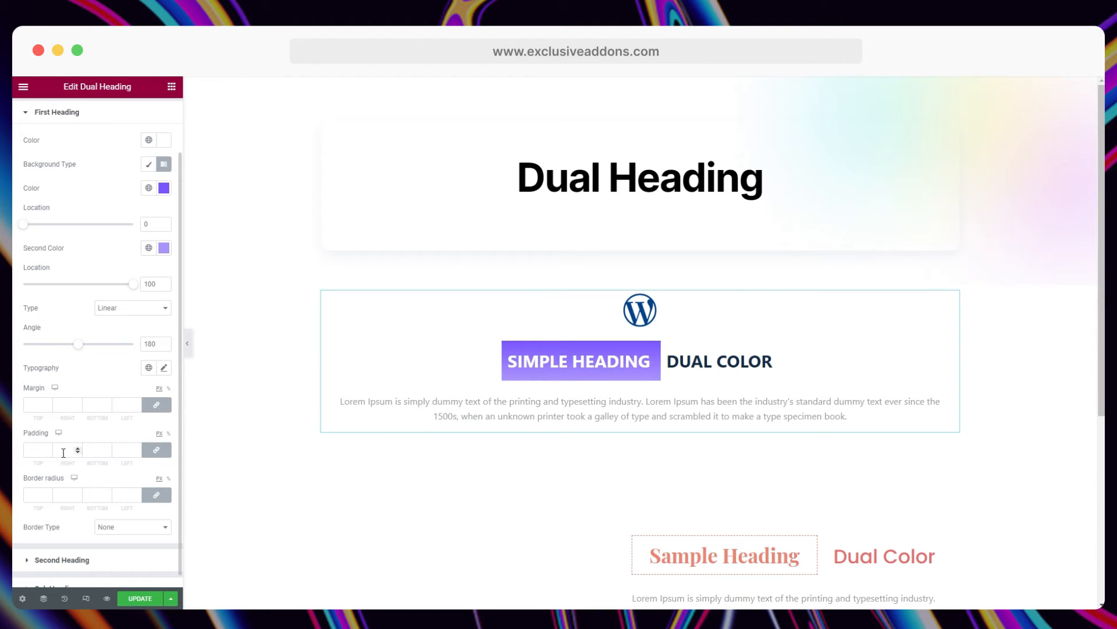
{"action": "left_click", "coordinate": [161, 452]}
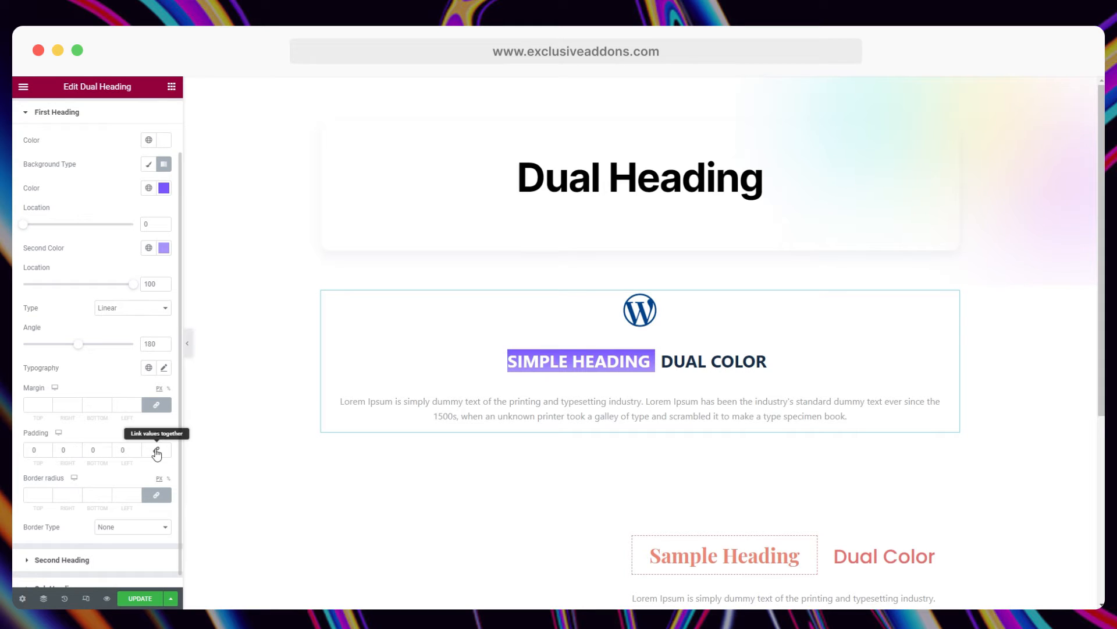
{"action": "left_click", "coordinate": [25, 453]}
{"action": "type", "text": "1"}
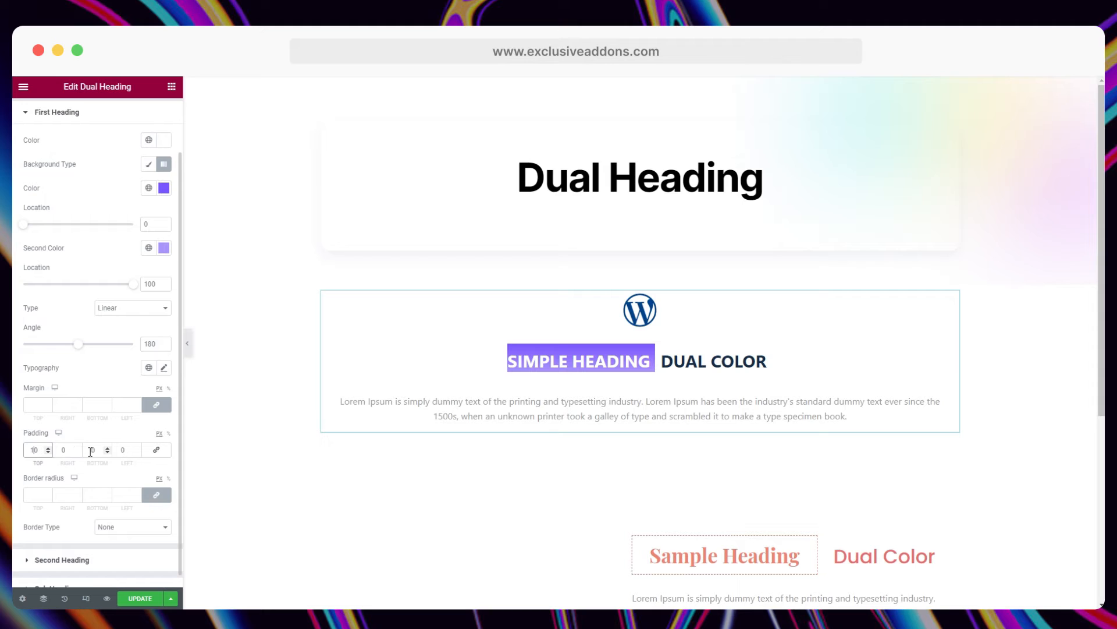
{"action": "left_click", "coordinate": [90, 451]}
{"action": "type", "text": "1"}
{"action": "left_click", "coordinate": [60, 450]}
{"action": "type", "text": "2"}
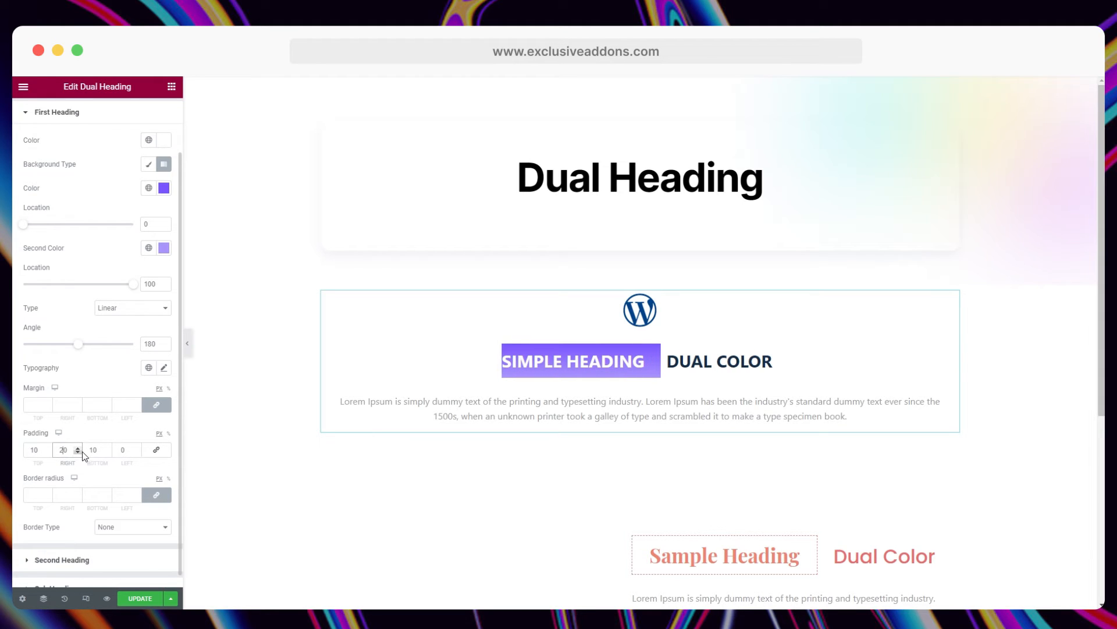
{"action": "left_click", "coordinate": [120, 450]}
{"action": "type", "text": "1"}
{"action": "left_click", "coordinate": [95, 371]}
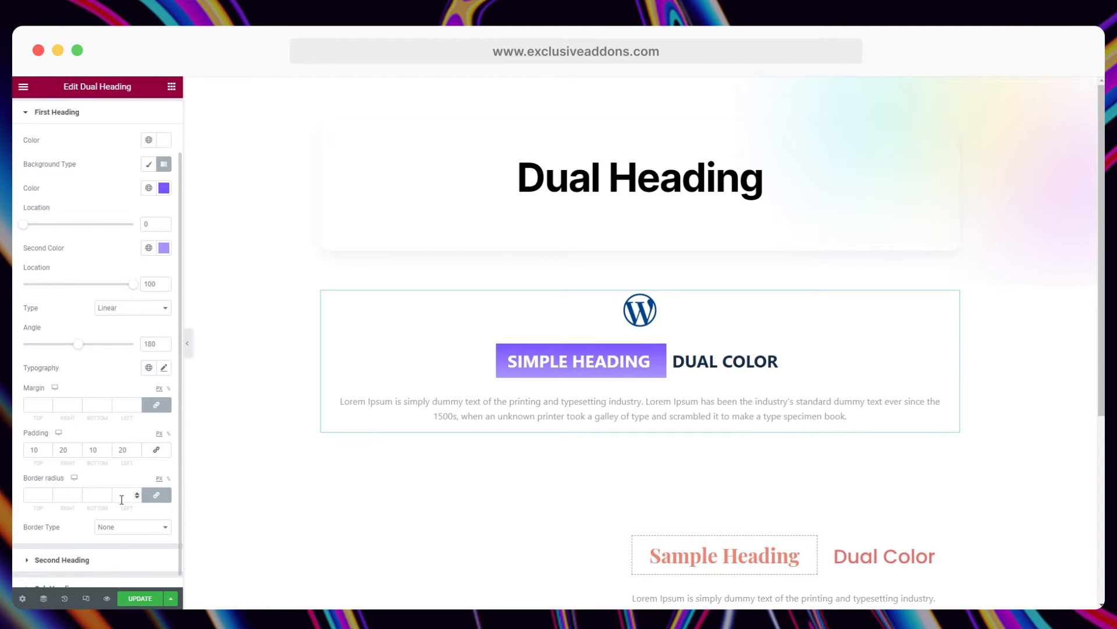
- Set all four corners of the first heading's border radius to 50 px
{"action": "left_click", "coordinate": [38, 495]}
{"action": "type", "text": "0"}
{"action": "left_click", "coordinate": [108, 482]}
- Give the first heading a solid black border with a width of 2 px on all sides
{"action": "left_click", "coordinate": [124, 530]}
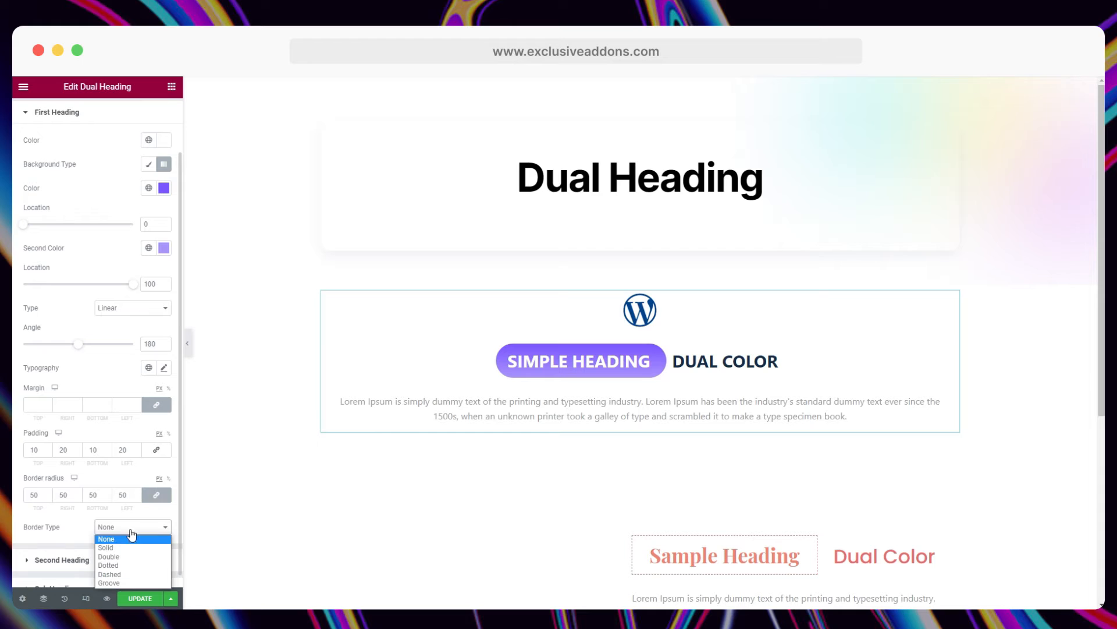
{"action": "left_click", "coordinate": [110, 546]}
{"action": "scroll", "coordinate": [110, 488], "scroll_direction": "down", "scroll_amount": 1}
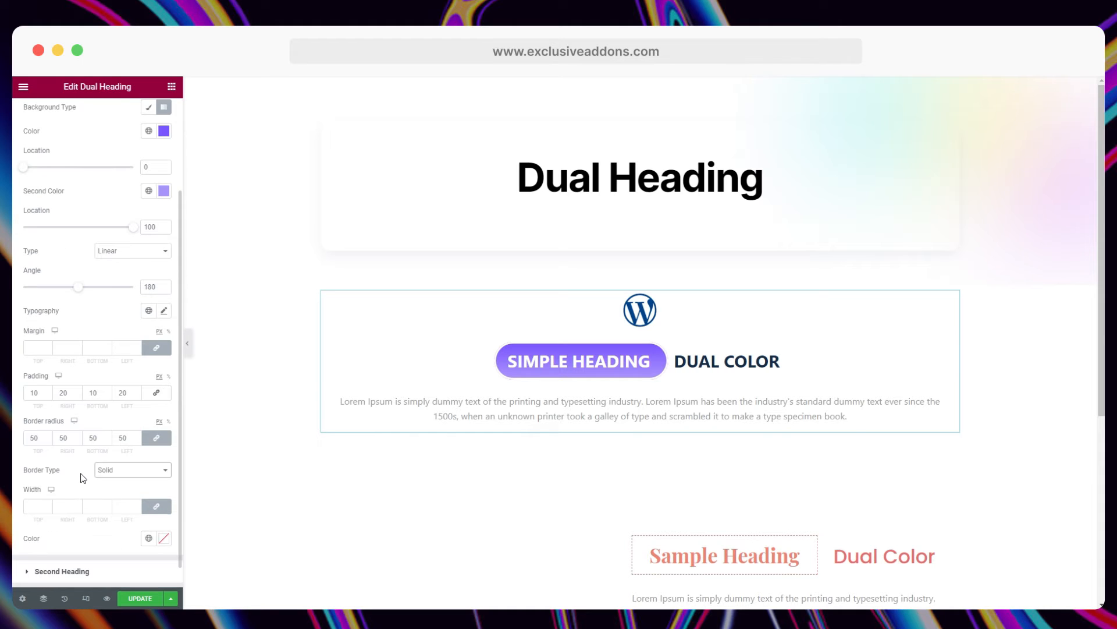
{"action": "left_click", "coordinate": [35, 508]}
{"action": "type", "text": "2"}
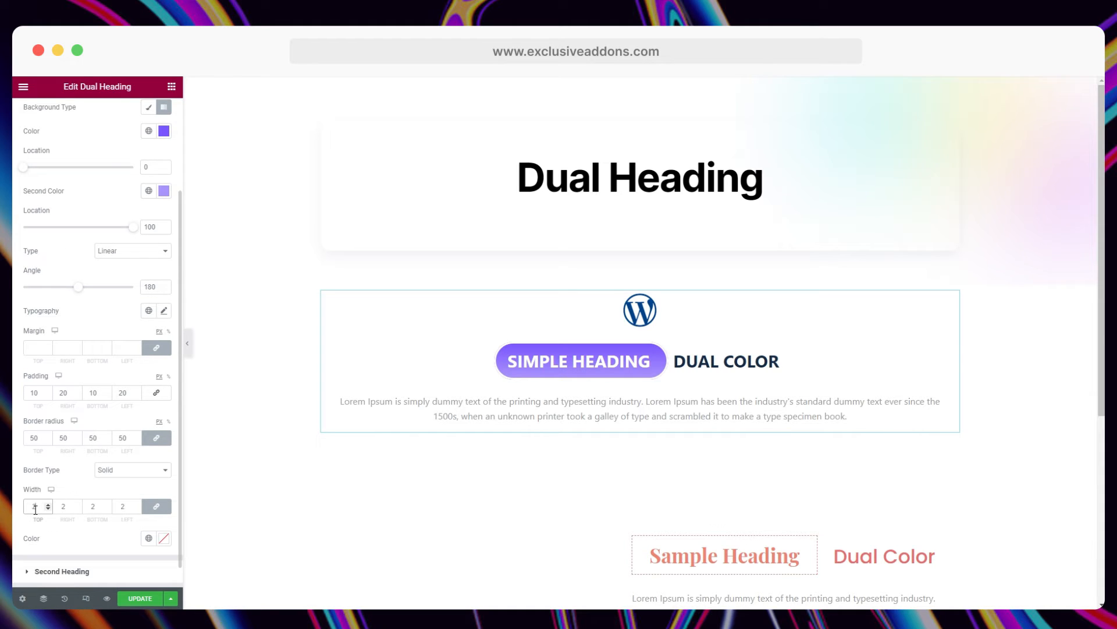
{"action": "left_click", "coordinate": [164, 538]}
{"action": "left_click", "coordinate": [33, 472]}
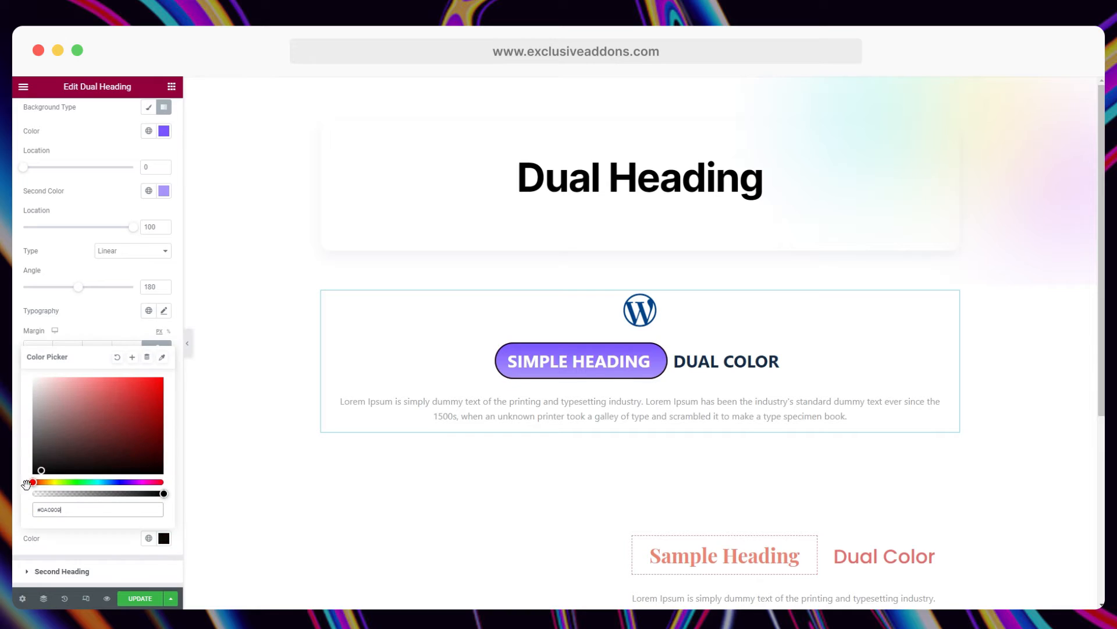
{"action": "left_click", "coordinate": [88, 547]}
- Remove the first heading's background and set its text color to black
{"action": "scroll", "coordinate": [151, 210], "scroll_direction": "up", "scroll_amount": 3}
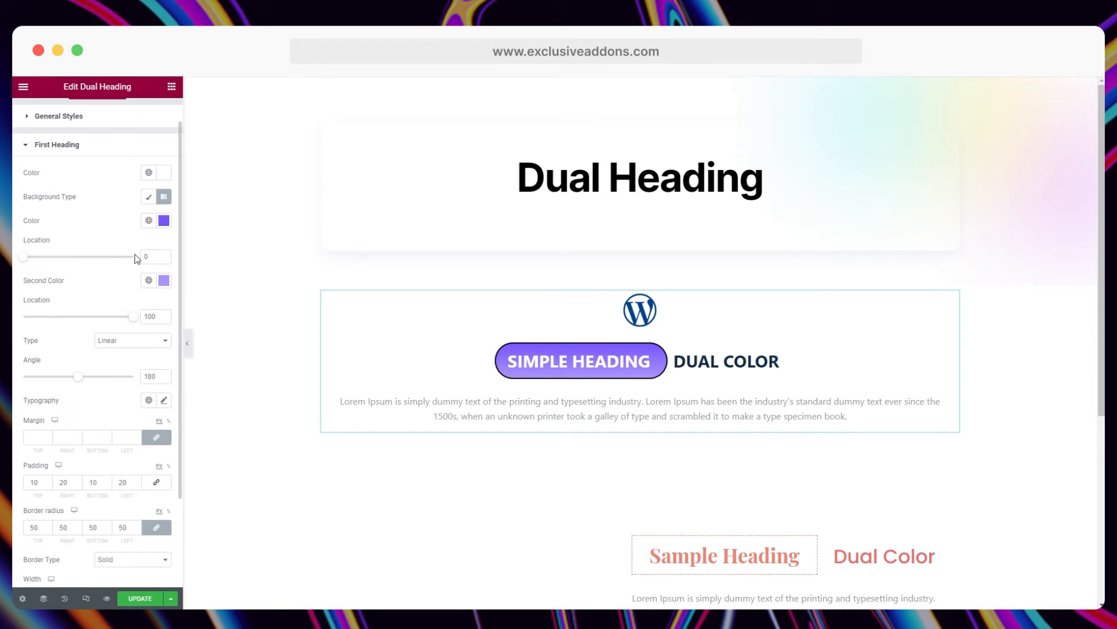
{"action": "left_click", "coordinate": [149, 196]}
{"action": "left_click", "coordinate": [165, 256]}
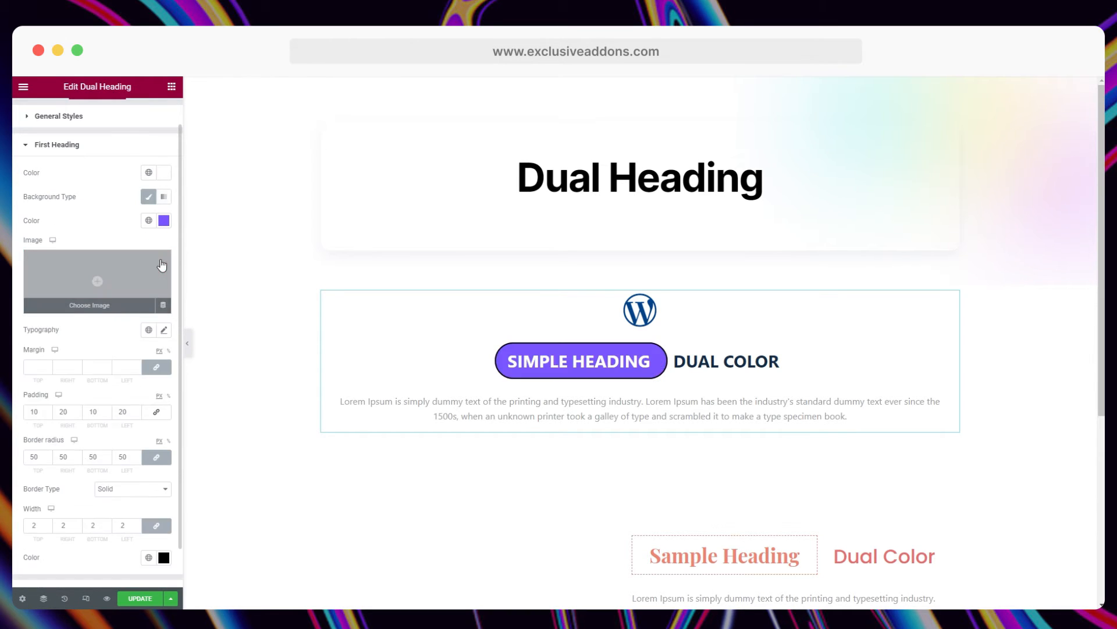
{"action": "left_click", "coordinate": [149, 197]}
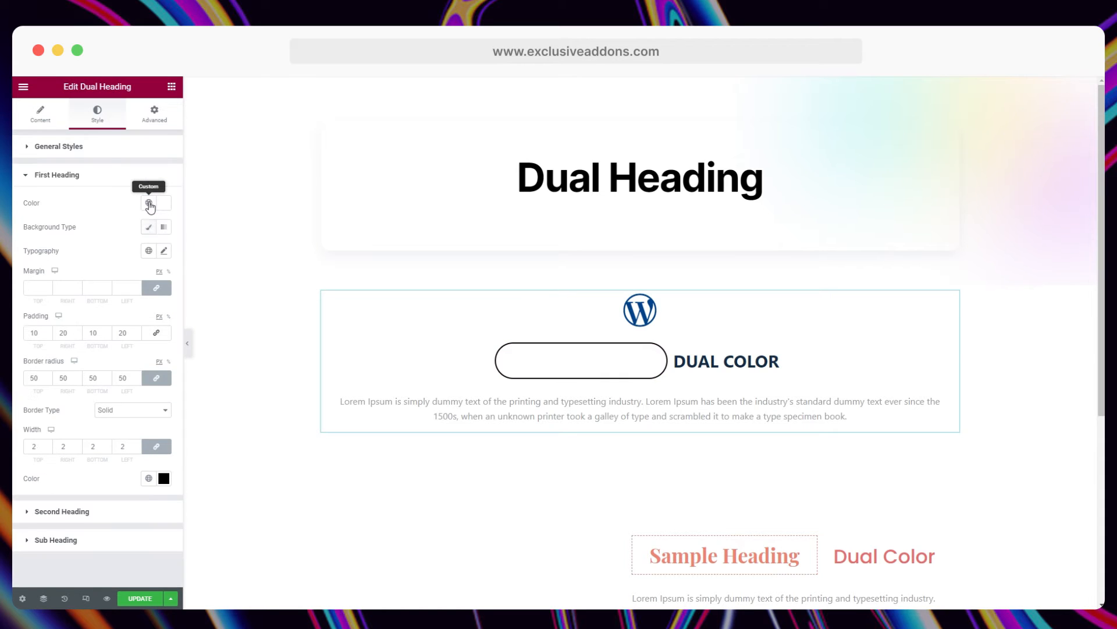
{"action": "left_click", "coordinate": [154, 203]}
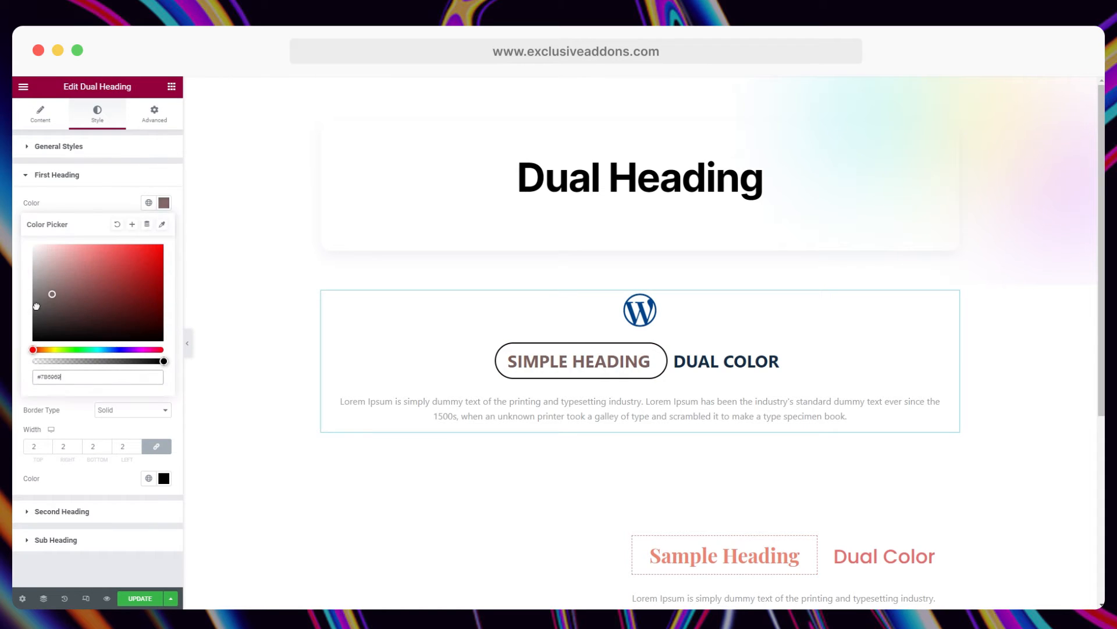
{"action": "left_click", "coordinate": [101, 204]}
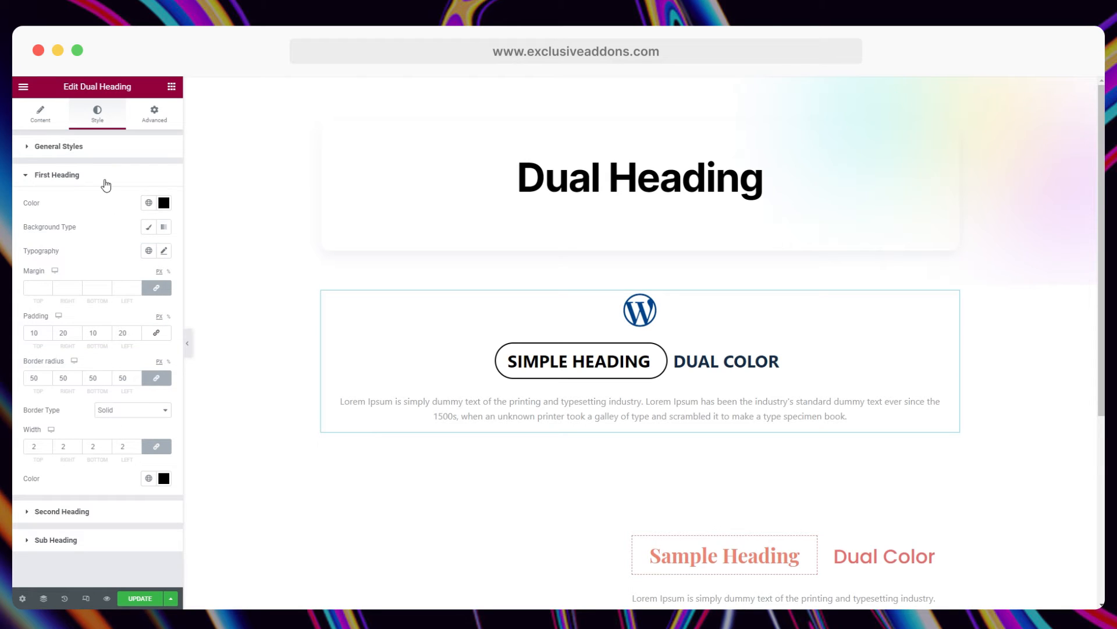
- Open the second heading's style settings and set its text color to black
{"action": "left_click", "coordinate": [105, 177]}
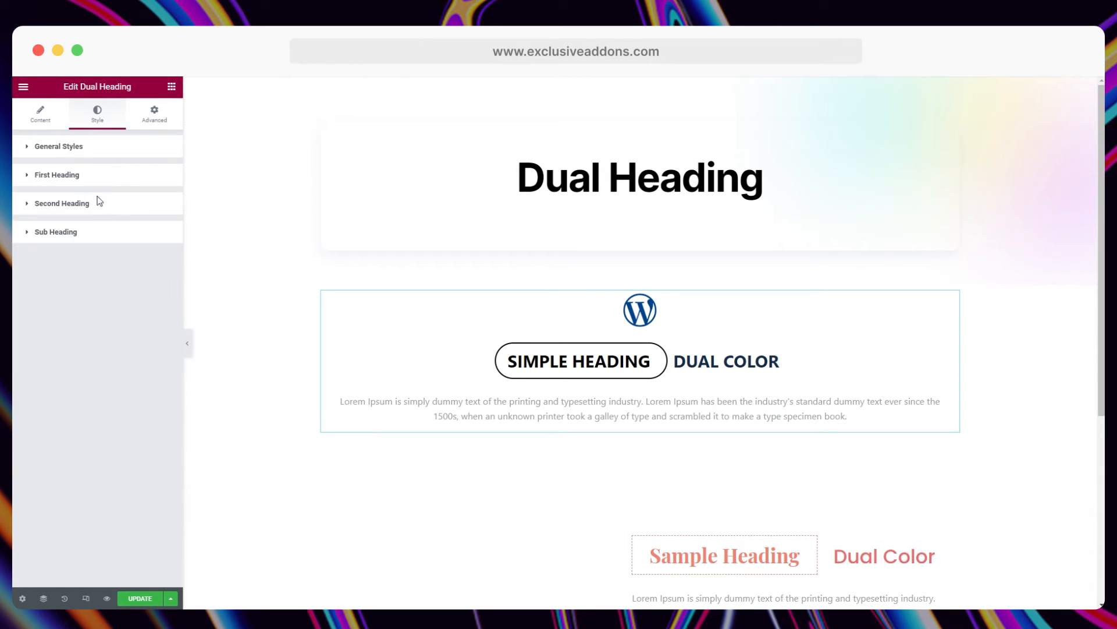
{"action": "left_click", "coordinate": [96, 210]}
{"action": "left_click", "coordinate": [163, 231]}
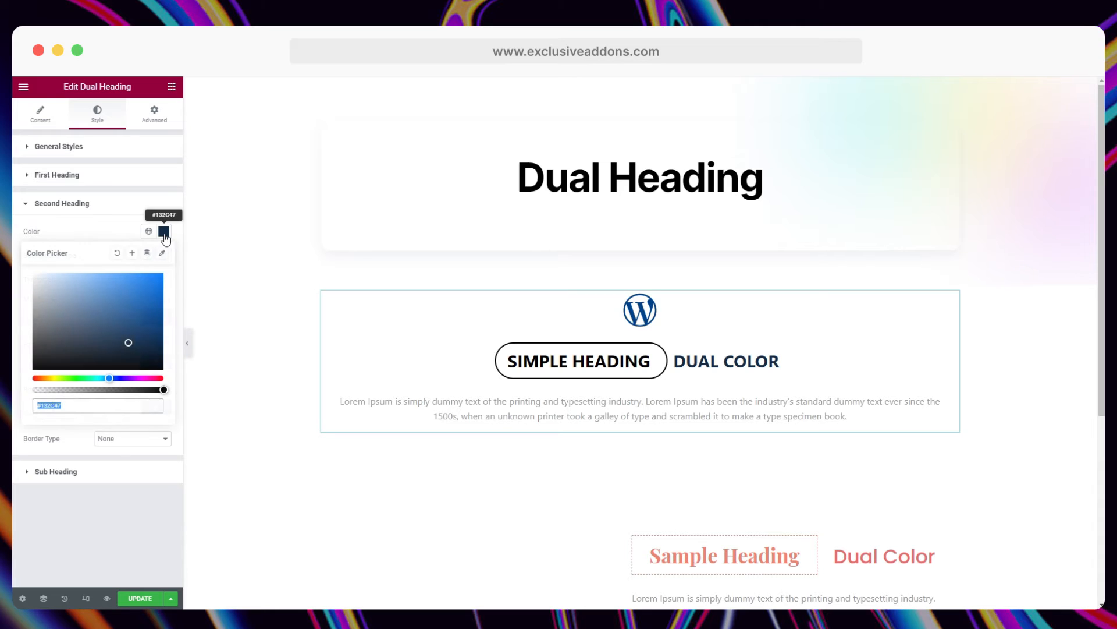
{"action": "left_click", "coordinate": [136, 233]}
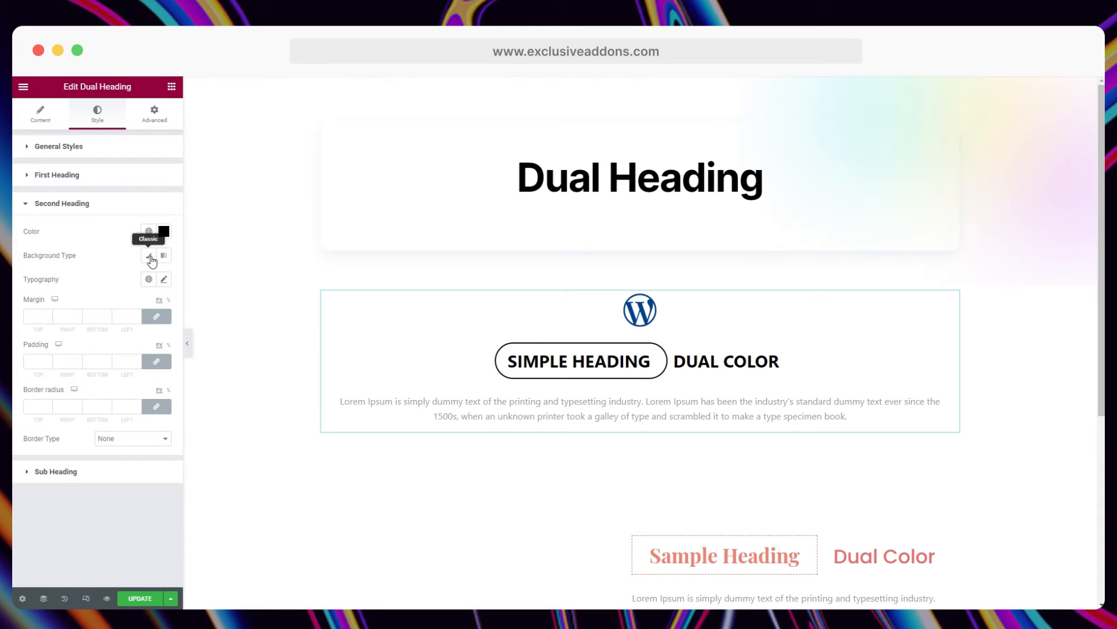
- Give the second heading a gradient background with light pink #FFA2B9 as the second color
{"action": "left_click", "coordinate": [149, 255]}
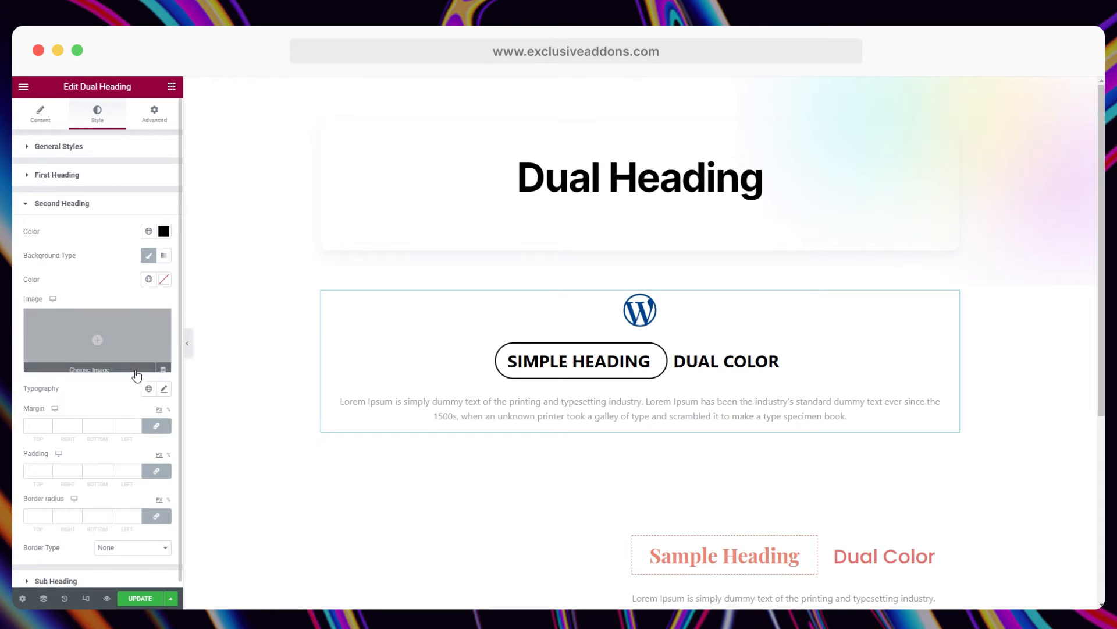
{"action": "left_click", "coordinate": [164, 255]}
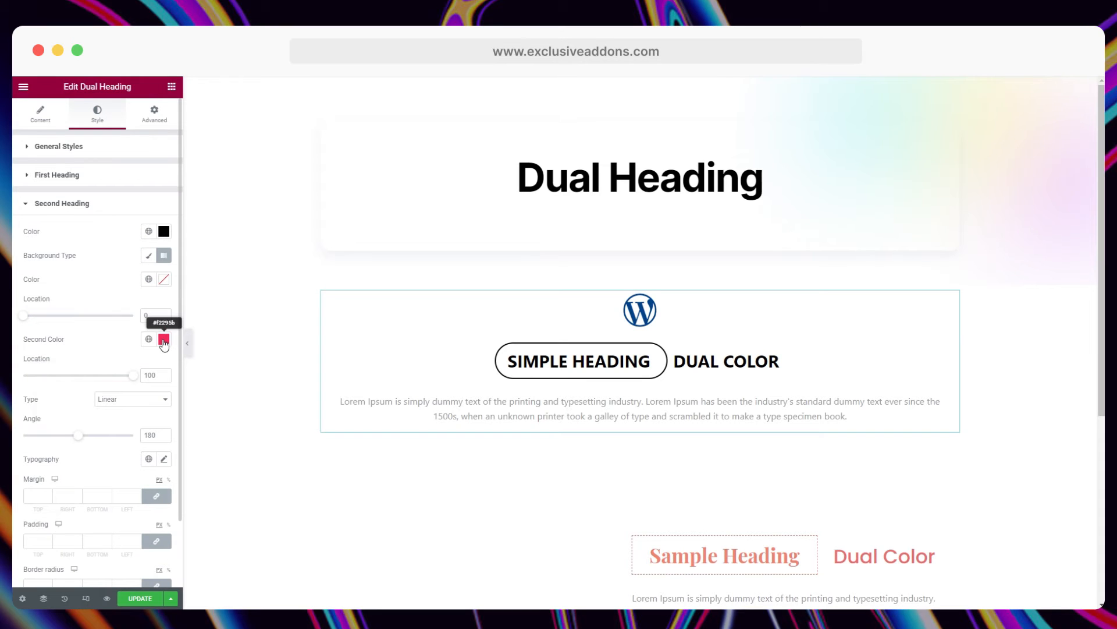
{"action": "left_click", "coordinate": [164, 340]}
{"action": "left_click_drag", "start_coordinate": [127, 387], "coordinate": [80, 379]}
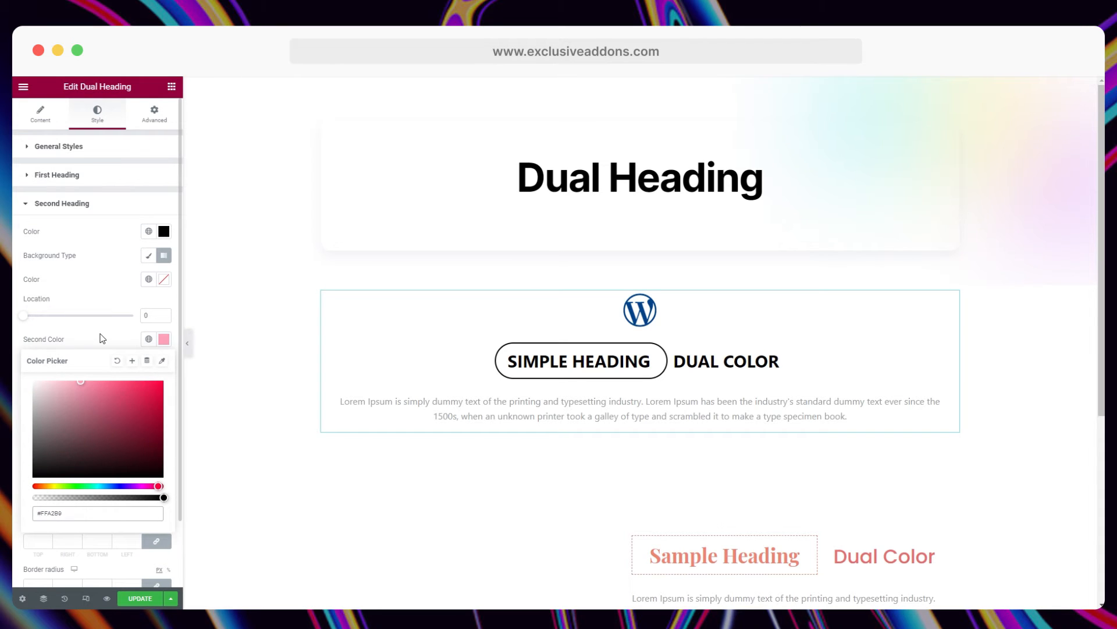
{"action": "left_click", "coordinate": [102, 338]}
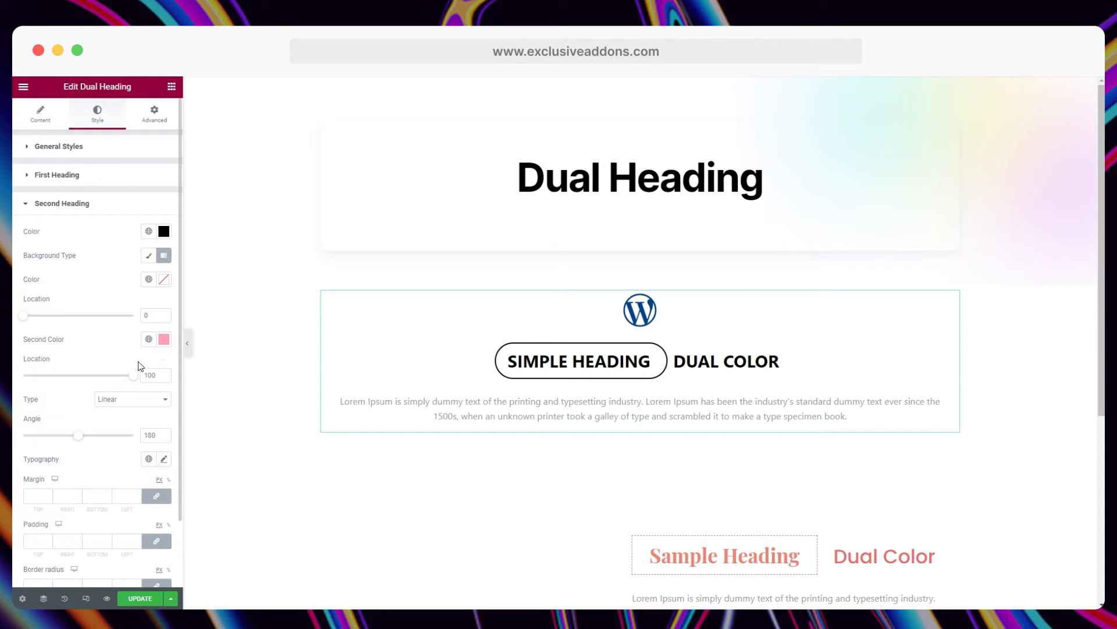
- Set the second heading's gradient to run from light violet to a bright magenta second color
{"action": "left_click", "coordinate": [164, 279]}
{"action": "left_click", "coordinate": [138, 425]}
{"action": "left_click_drag", "start_coordinate": [104, 326], "coordinate": [99, 285]}
{"action": "left_click", "coordinate": [100, 285]}
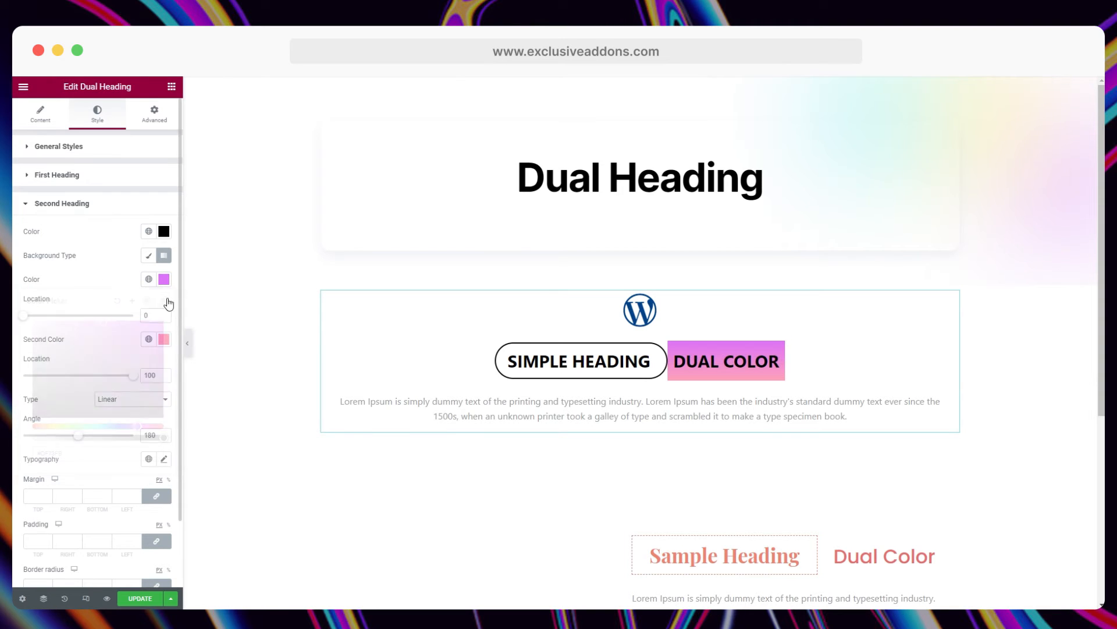
{"action": "left_click", "coordinate": [164, 338]}
{"action": "left_click", "coordinate": [130, 319]}
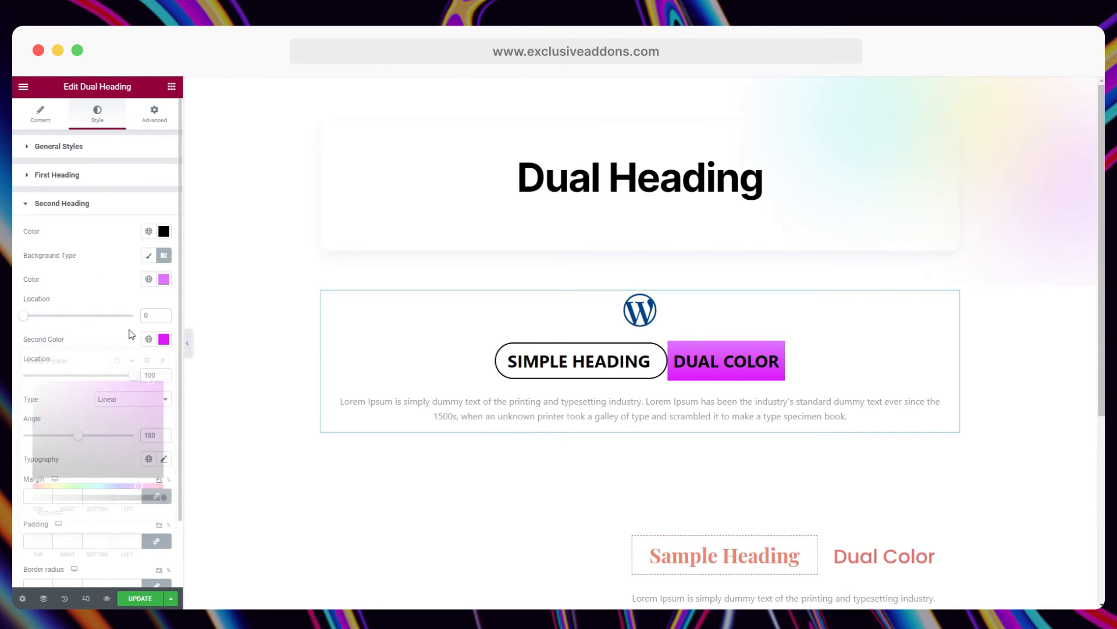
- Set the second heading's text color to white
{"action": "left_click", "coordinate": [164, 231]}
{"action": "left_click_drag", "start_coordinate": [117, 304], "coordinate": [15, 273]}
{"action": "left_click", "coordinate": [105, 239]}
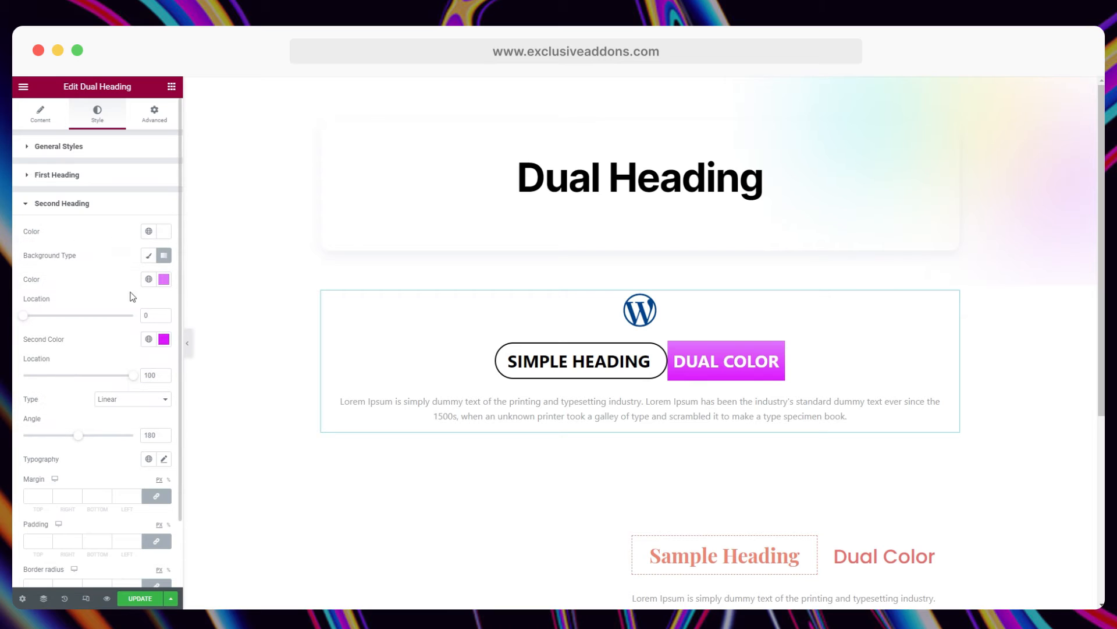
- Unlink the second heading's padding values and set them to 10 px top and bottom and 20 px right and left
{"action": "scroll", "coordinate": [92, 477], "scroll_direction": "down", "scroll_amount": 1}
{"action": "left_click", "coordinate": [154, 484]}
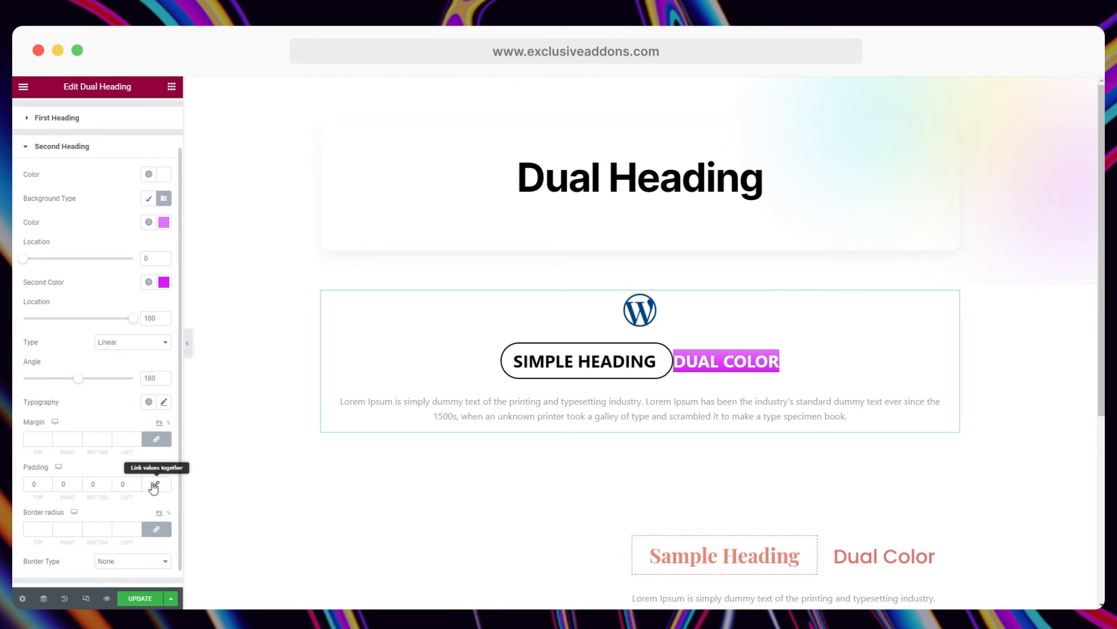
{"action": "left_click", "coordinate": [32, 484]}
{"action": "type", "text": "10"}
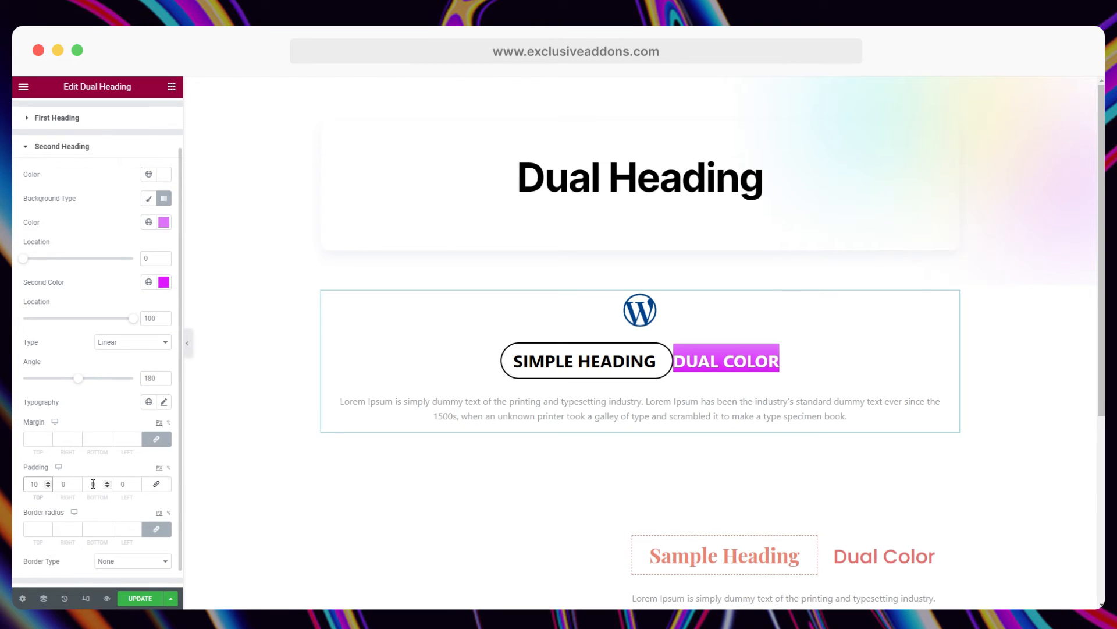
{"action": "left_click", "coordinate": [93, 484]}
{"action": "type", "text": "10"}
{"action": "key", "text": "shift+Tab"}
{"action": "type", "text": "20"}
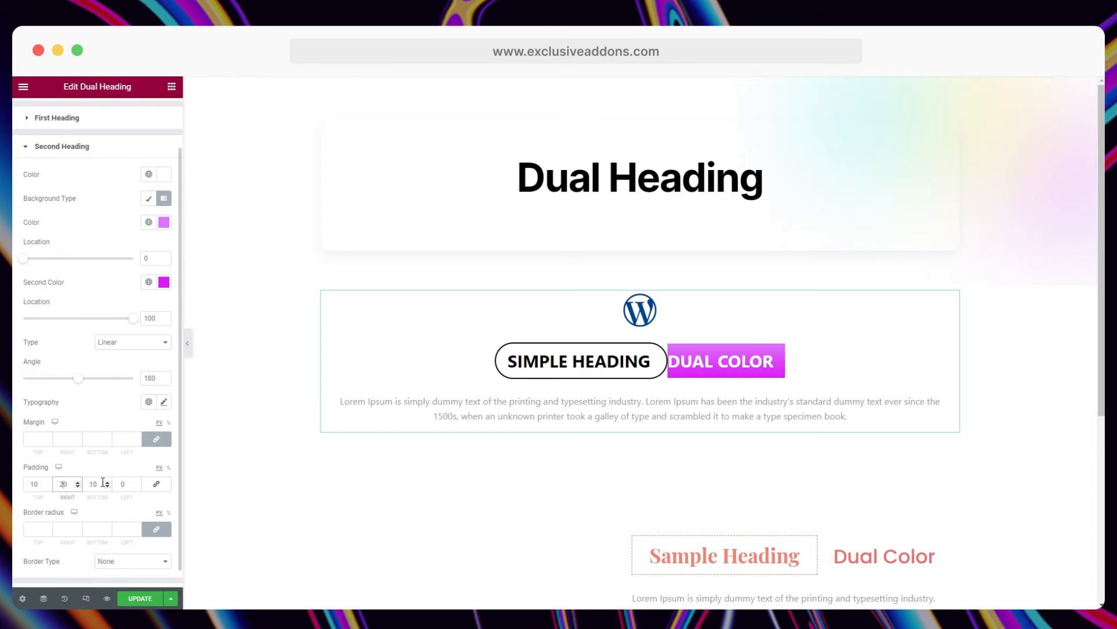
{"action": "left_click", "coordinate": [123, 484]}
{"action": "type", "text": "20"}
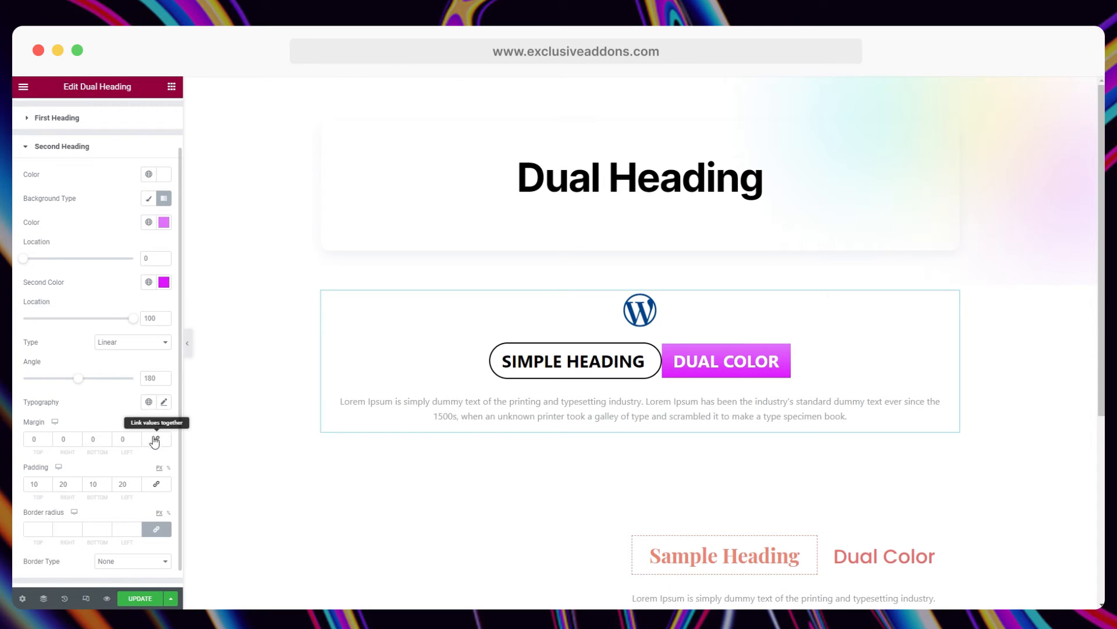
- Unlink the second heading's margin values and set the left margin to 10 px
{"action": "left_click", "coordinate": [156, 439]}
{"action": "left_click", "coordinate": [119, 439]}
{"action": "type", "text": "1"}
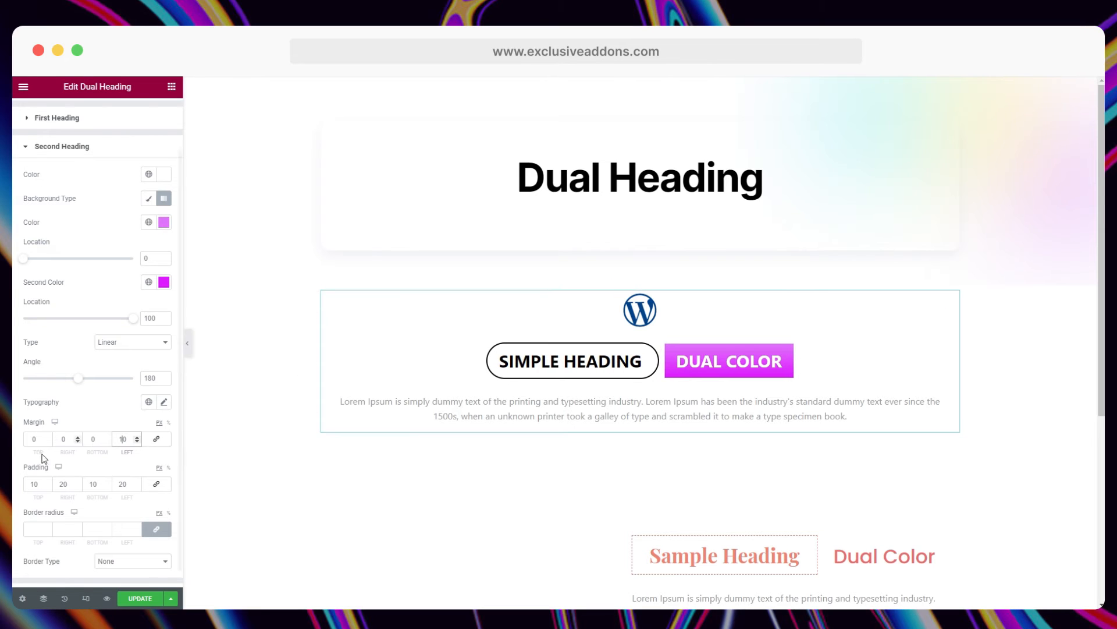
- Set the second heading's border radius to 50 px on all corners, keeping its border type at None
{"action": "scroll", "coordinate": [81, 414], "scroll_direction": "down", "scroll_amount": 1}
{"action": "left_click", "coordinate": [34, 511]}
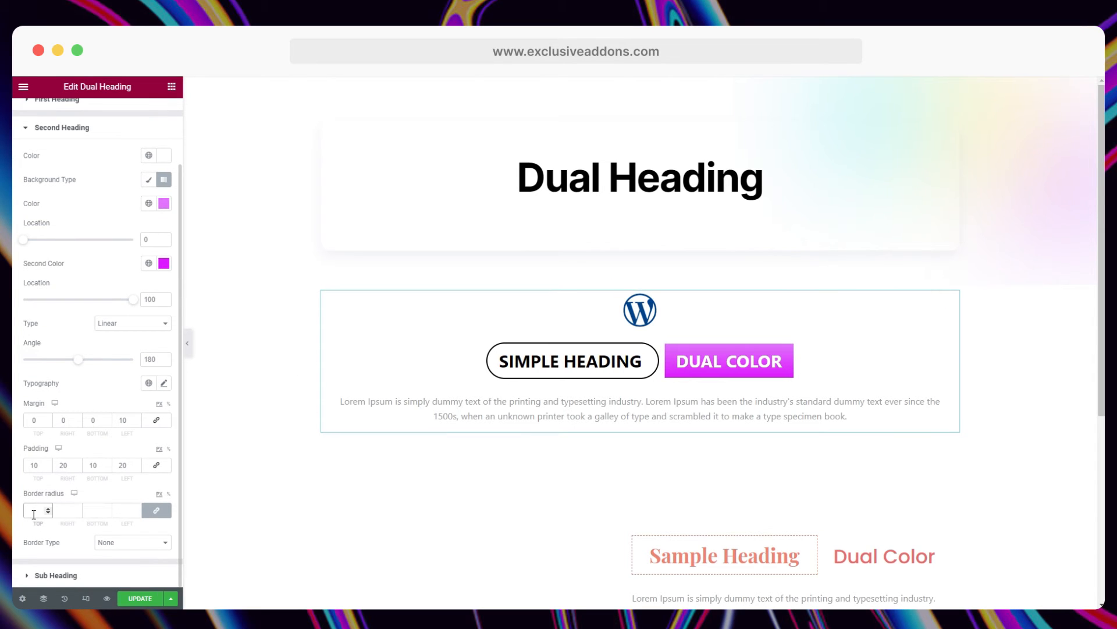
{"action": "type", "text": "50"}
{"action": "left_click", "coordinate": [125, 544]}
{"action": "left_click", "coordinate": [82, 540]}
- Remove the second heading's background and change its text color to black
{"action": "left_click", "coordinate": [148, 180]}
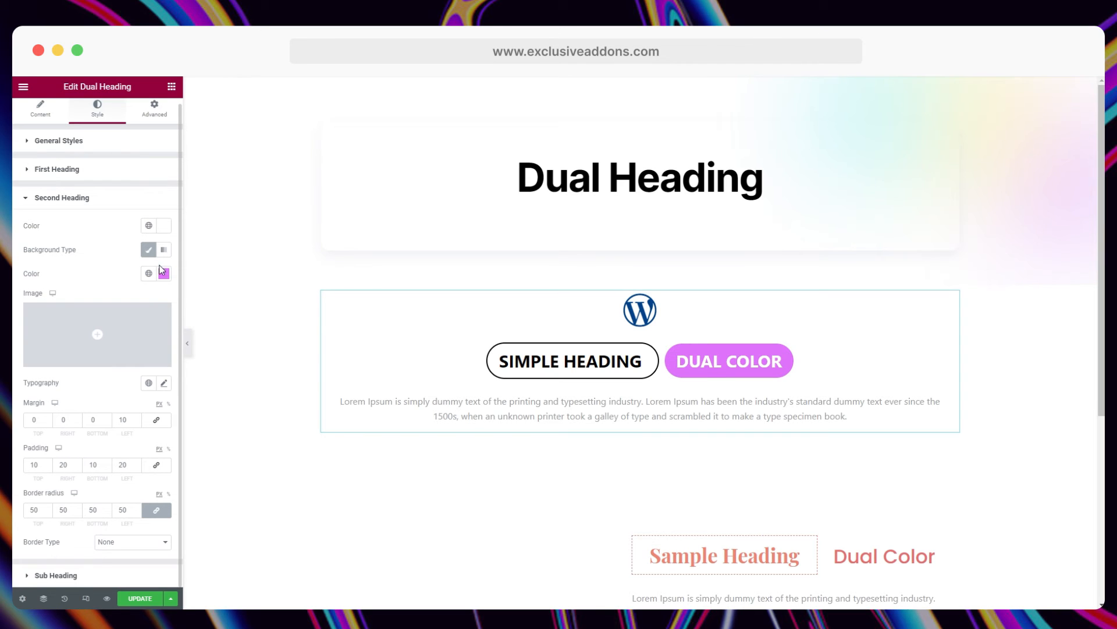
{"action": "left_click", "coordinate": [148, 249]}
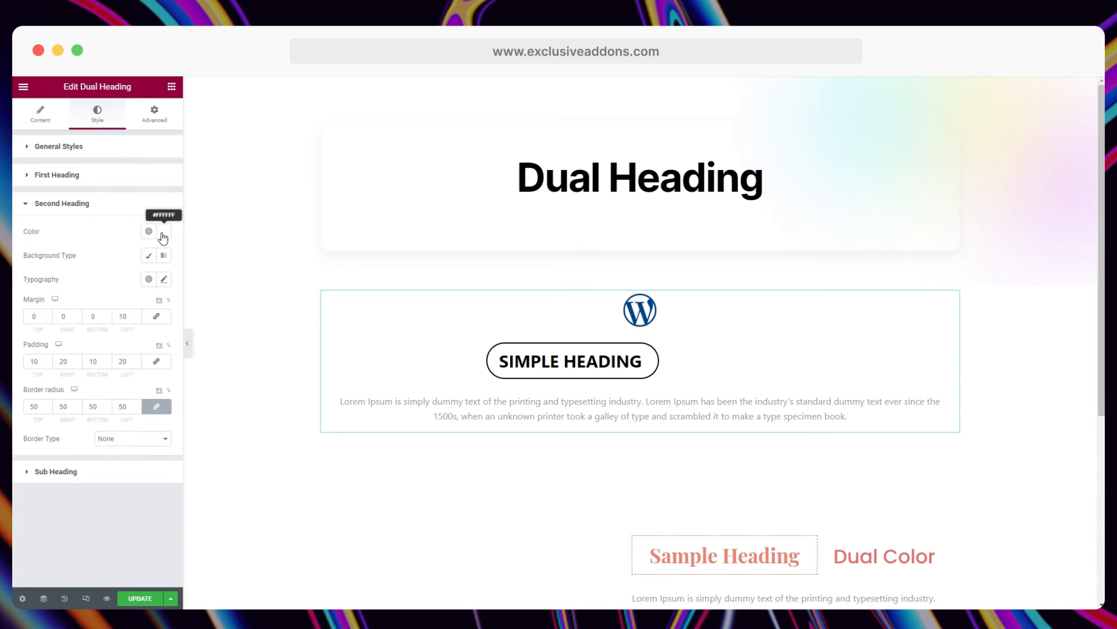
{"action": "left_click", "coordinate": [163, 232]}
{"action": "left_click", "coordinate": [86, 228]}
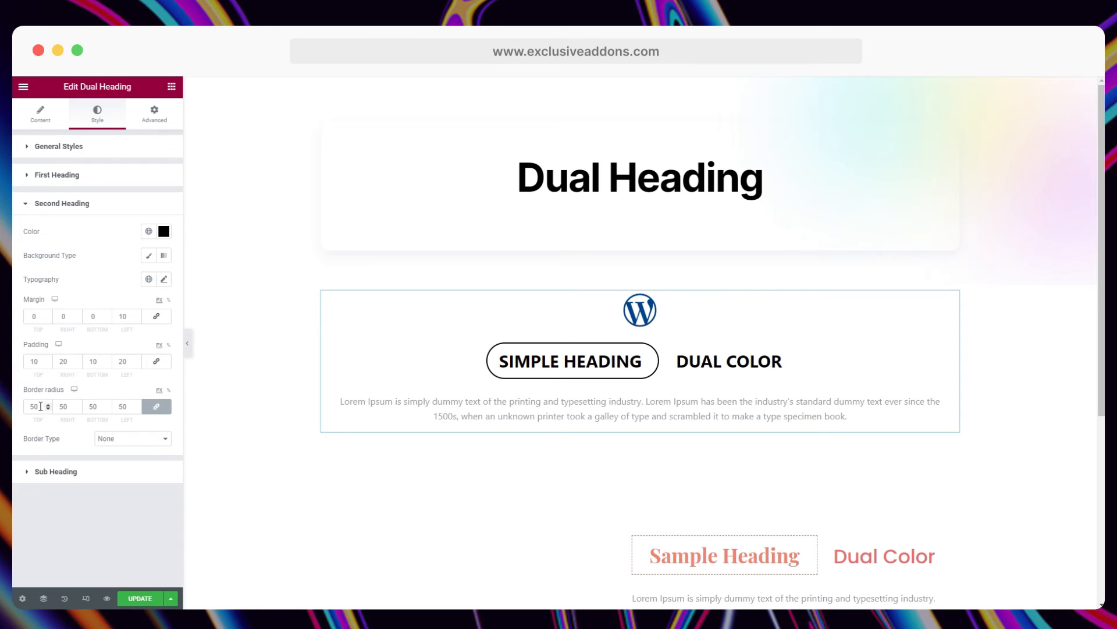
- Reset the second heading's left margin to 0 and link its padding values at 0
{"action": "double_click", "coordinate": [115, 316]}
{"action": "type", "text": "0"}
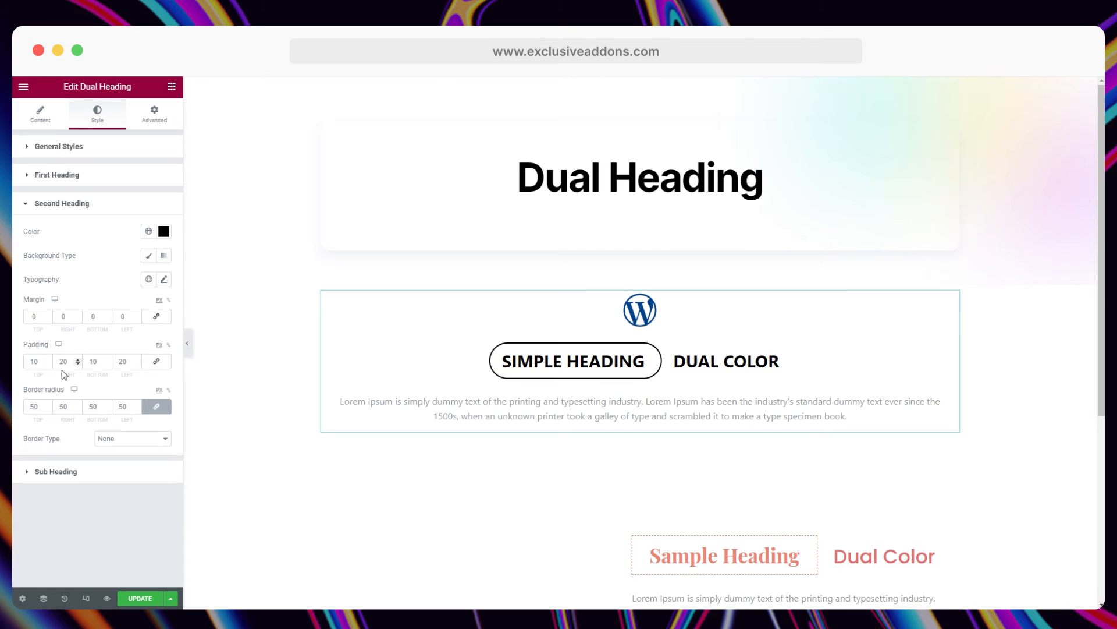
{"action": "double_click", "coordinate": [32, 361]}
{"action": "type", "text": "0"}
{"action": "left_click", "coordinate": [156, 360]}
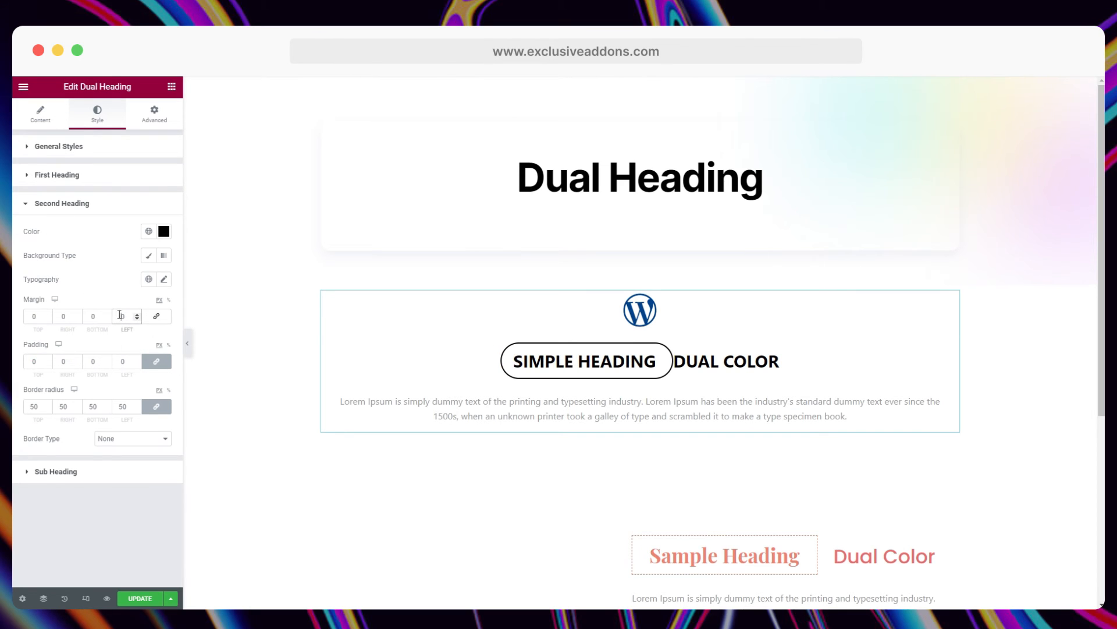
- Set the second heading's left margin to 20 px
{"action": "left_click", "coordinate": [120, 314]}
{"action": "type", "text": "2"}
{"action": "left_click", "coordinate": [109, 264]}
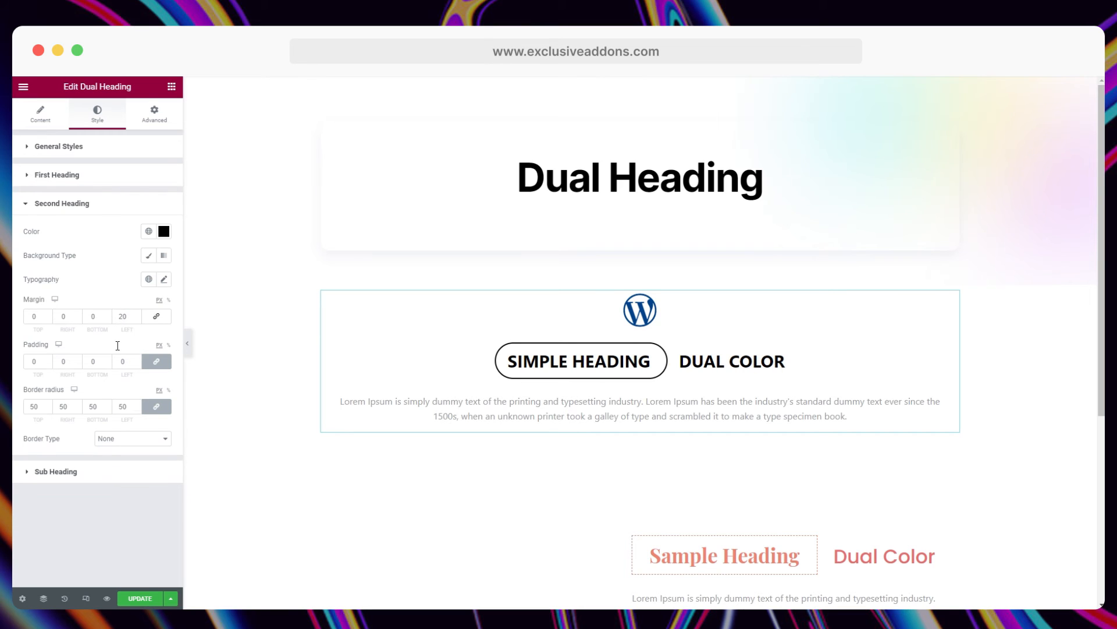
- Open the sub heading's style settings and change its text color to a slightly lighter neutral gray
{"action": "left_click", "coordinate": [102, 482]}
{"action": "left_click", "coordinate": [165, 265]}
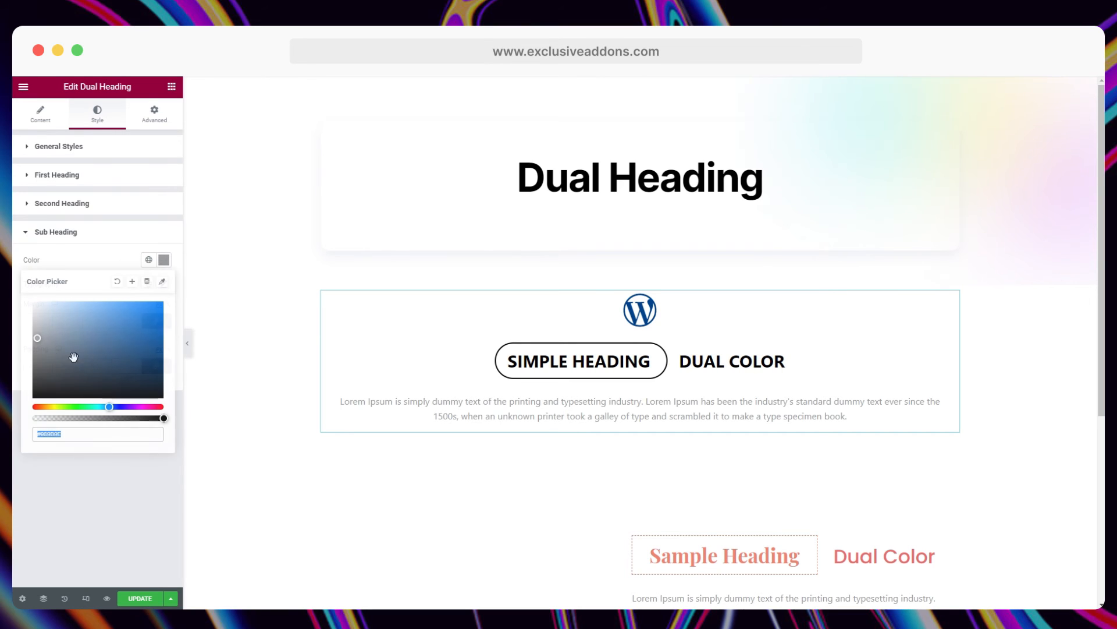
{"action": "left_click_drag", "start_coordinate": [38, 338], "coordinate": [29, 334]}
{"action": "left_click", "coordinate": [82, 260]}
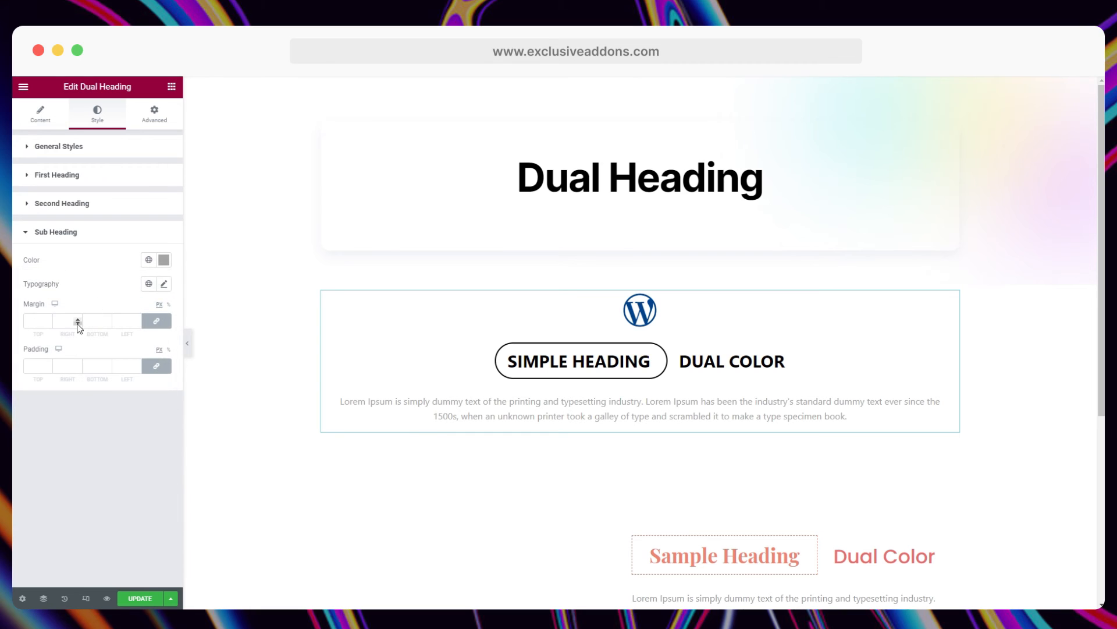
- Set the sub heading's font family to Roboto in its typography settings
{"action": "left_click", "coordinate": [163, 283]}
{"action": "left_click", "coordinate": [124, 343]}
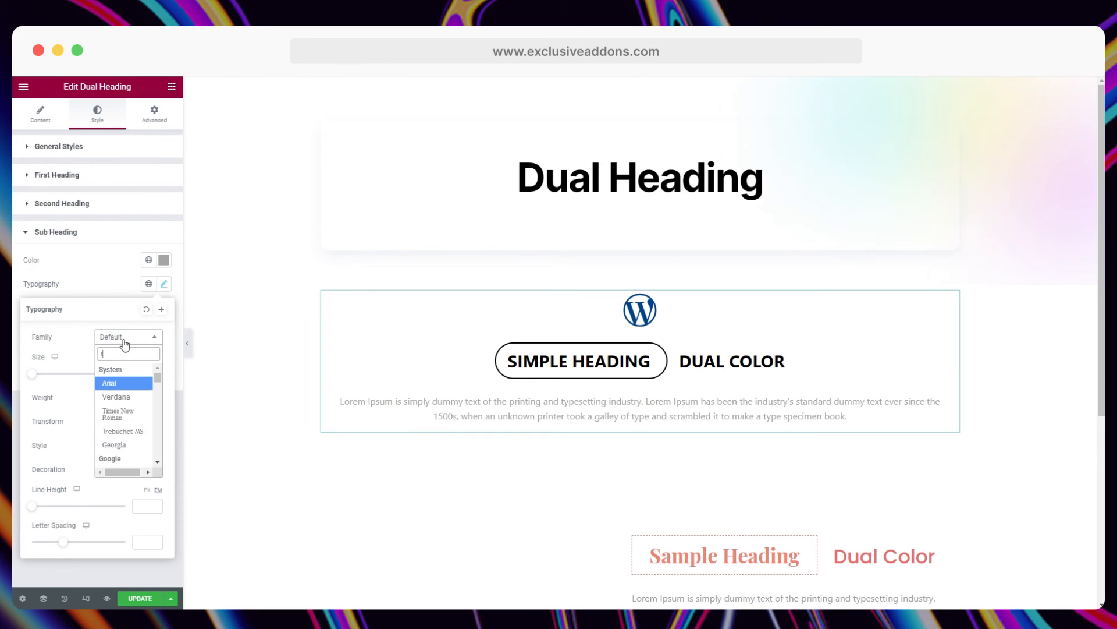
{"action": "type", "text": "robo"}
{"action": "key", "text": "Return"}
- Set the sub heading's font size to 15 px and close its style settings
{"action": "left_click", "coordinate": [135, 373]}
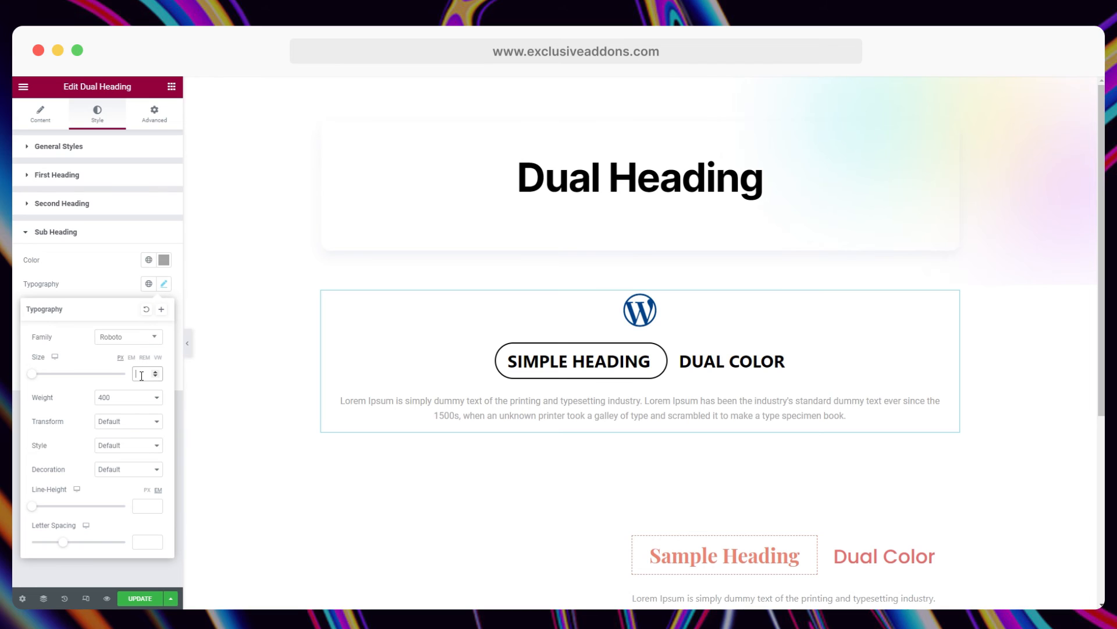
{"action": "type", "text": "10"}
{"action": "key", "text": "Up"}
{"action": "key", "text": "Up"}
{"action": "key", "text": "Up"}
{"action": "key", "text": "Up"}
{"action": "key", "text": "Up"}
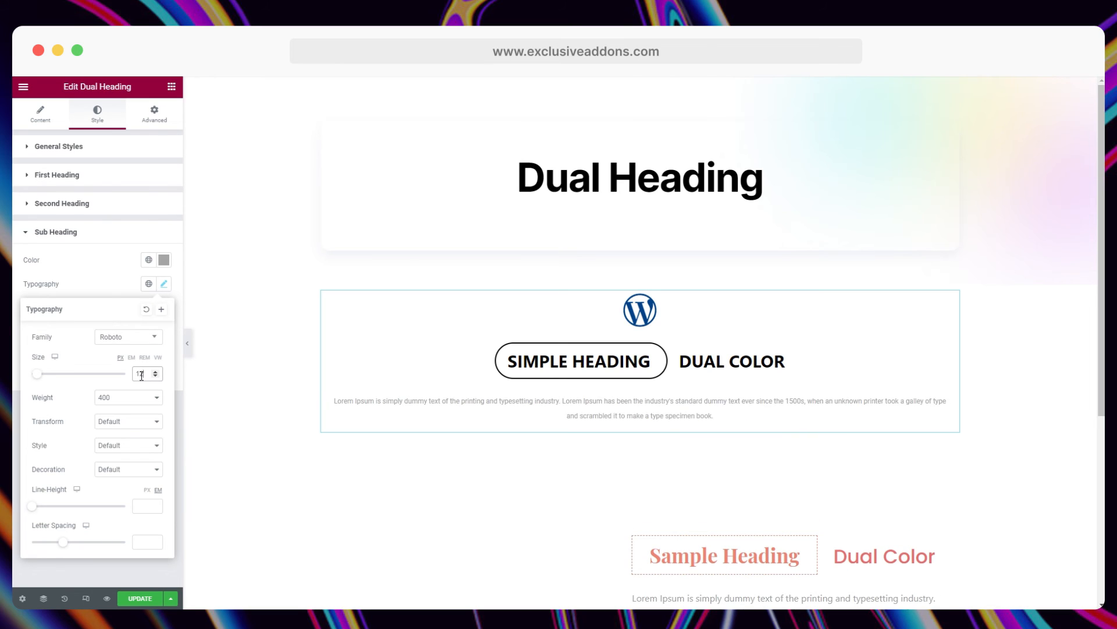
{"action": "left_click", "coordinate": [163, 283]}
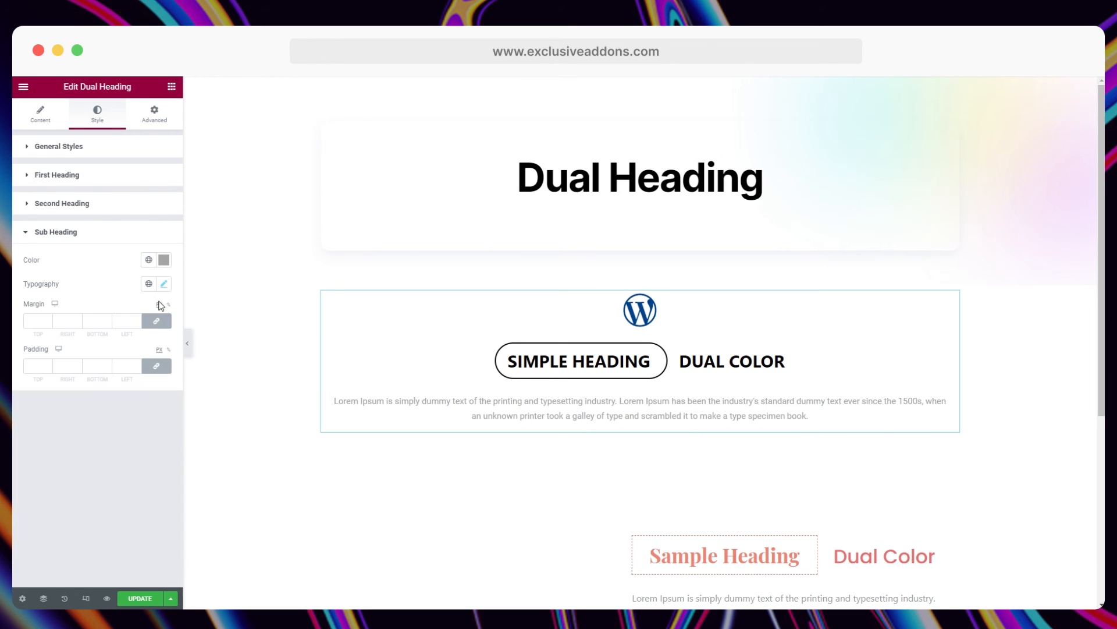
{"action": "left_click", "coordinate": [92, 234]}
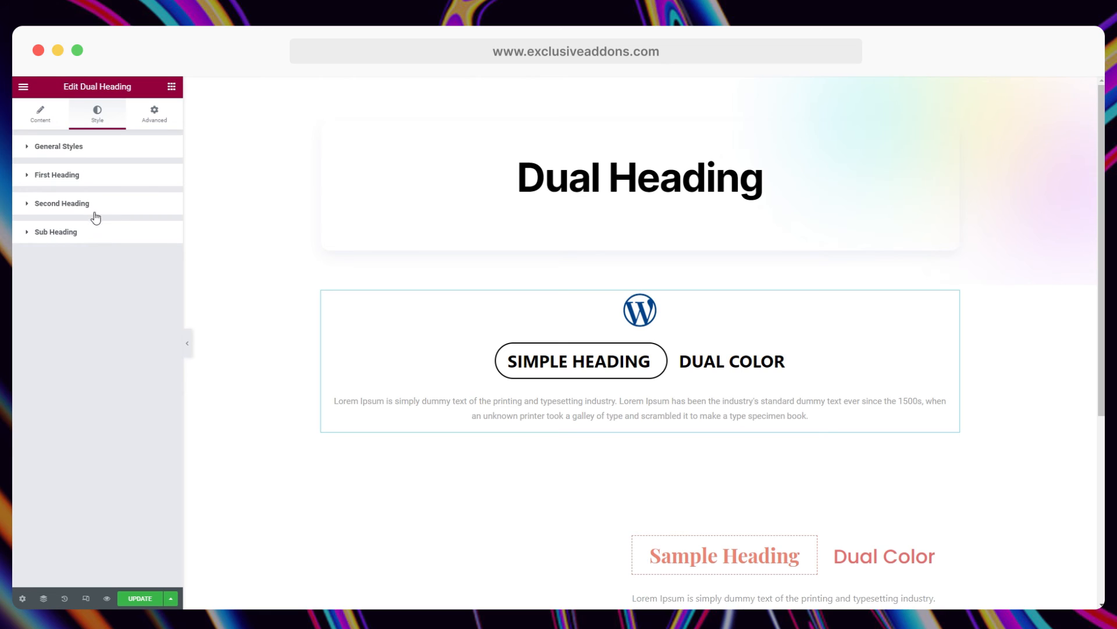
- Open the second heading's typography settings and set its font family to Trebuchet MS
{"action": "left_click", "coordinate": [90, 206]}
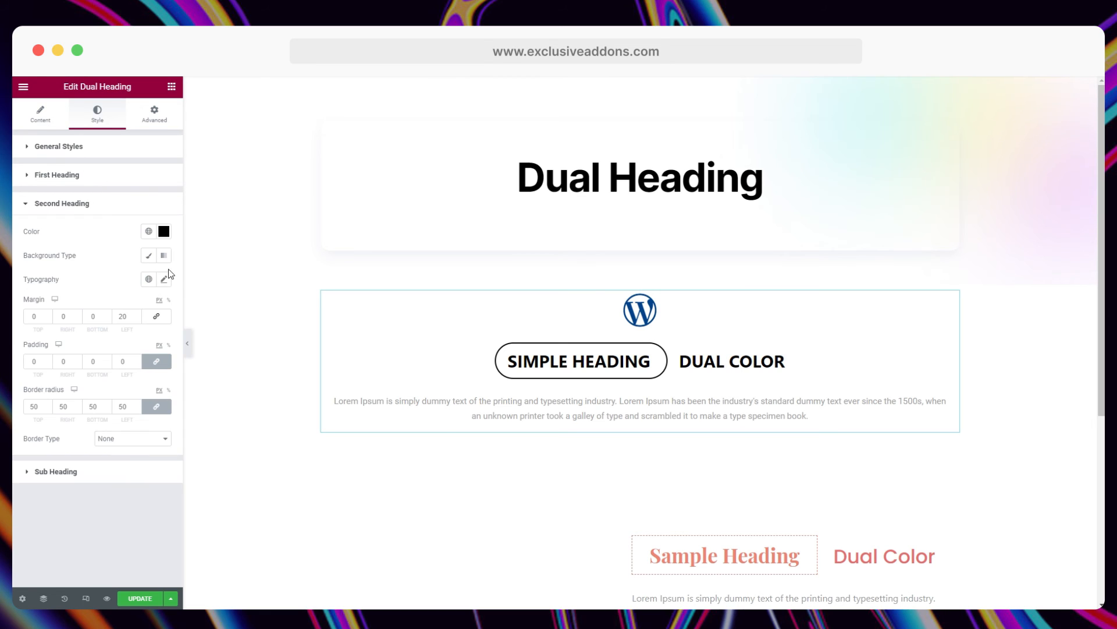
{"action": "left_click", "coordinate": [166, 281]}
{"action": "left_click", "coordinate": [114, 335]}
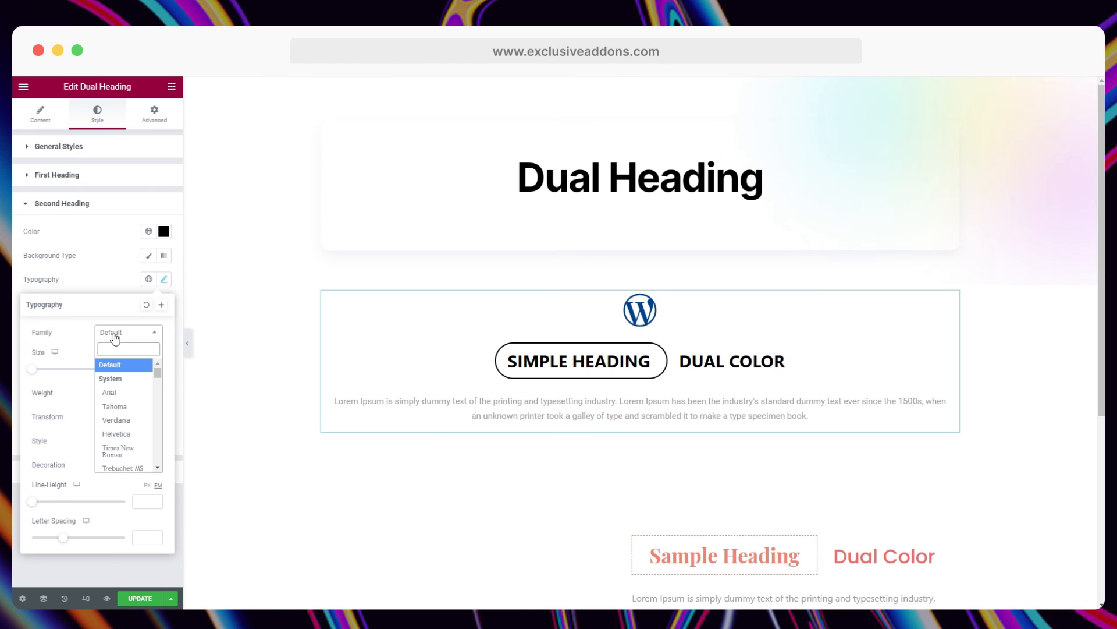
{"action": "scroll", "coordinate": [140, 431], "scroll_direction": "down", "scroll_amount": 2}
{"action": "scroll", "coordinate": [139, 434], "scroll_direction": "up", "scroll_amount": 2}
{"action": "scroll", "coordinate": [135, 440], "scroll_direction": "down", "scroll_amount": 1}
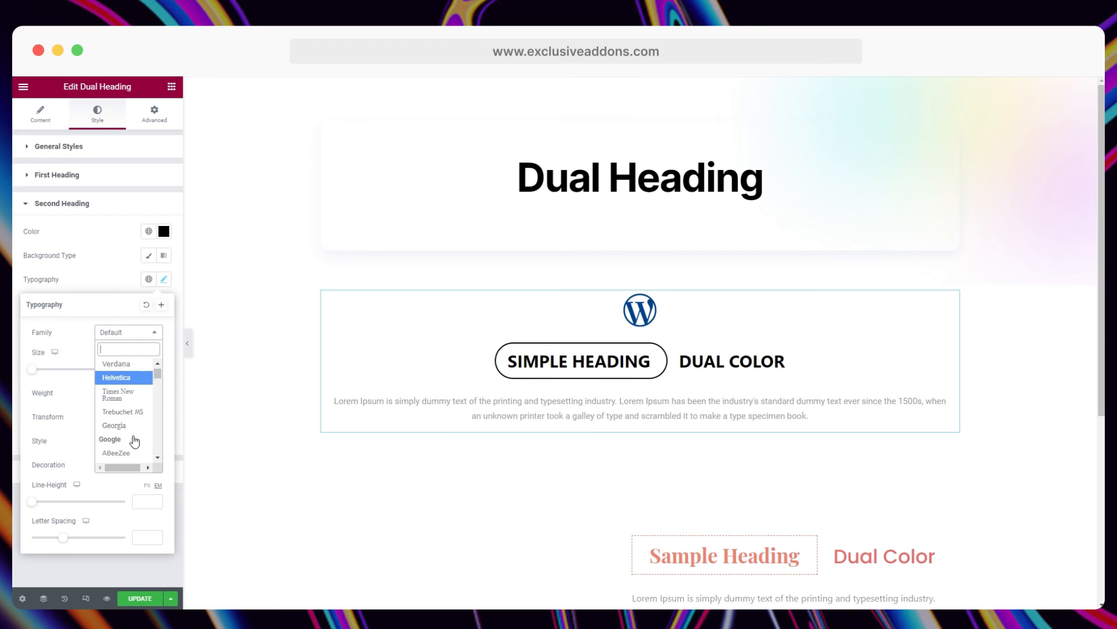
{"action": "left_click", "coordinate": [138, 413]}
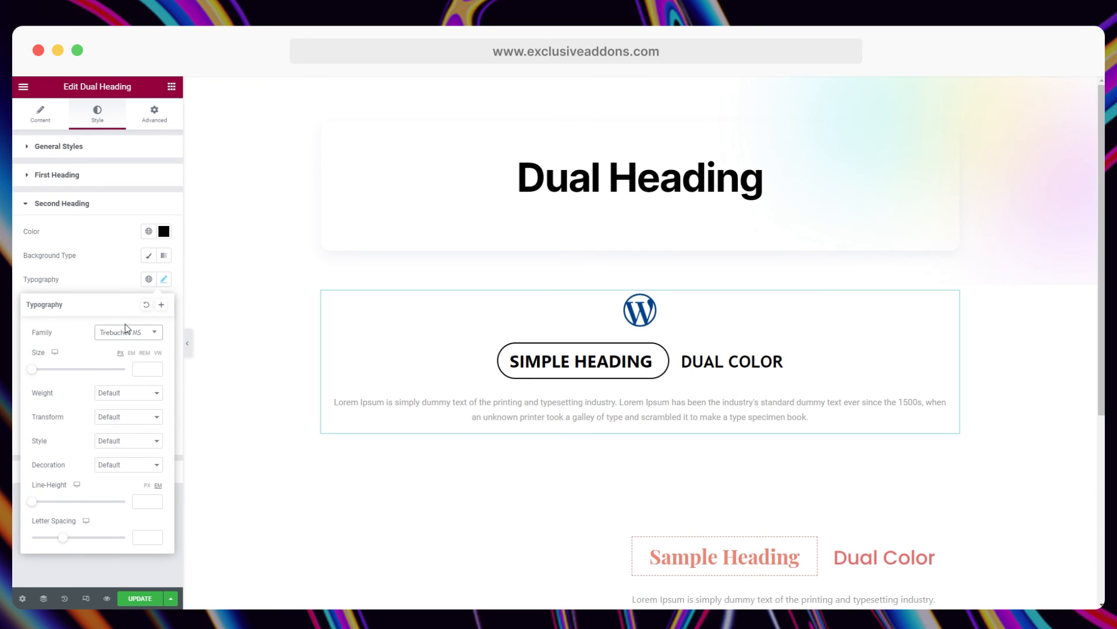
- Change the second heading's font family to Aclonica and set its font size to 20 px
{"action": "left_click", "coordinate": [123, 335]}
{"action": "scroll", "coordinate": [130, 436], "scroll_direction": "down", "scroll_amount": 2}
{"action": "left_click", "coordinate": [131, 428]}
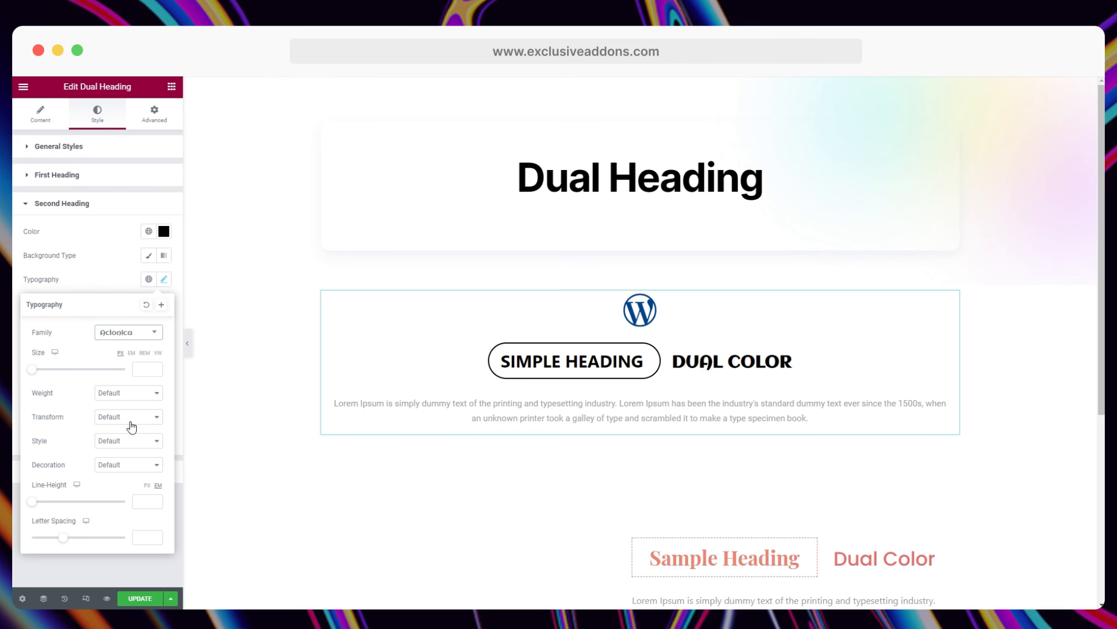
{"action": "left_click", "coordinate": [139, 369]}
{"action": "type", "text": "20"}
{"action": "left_click", "coordinate": [106, 287]}
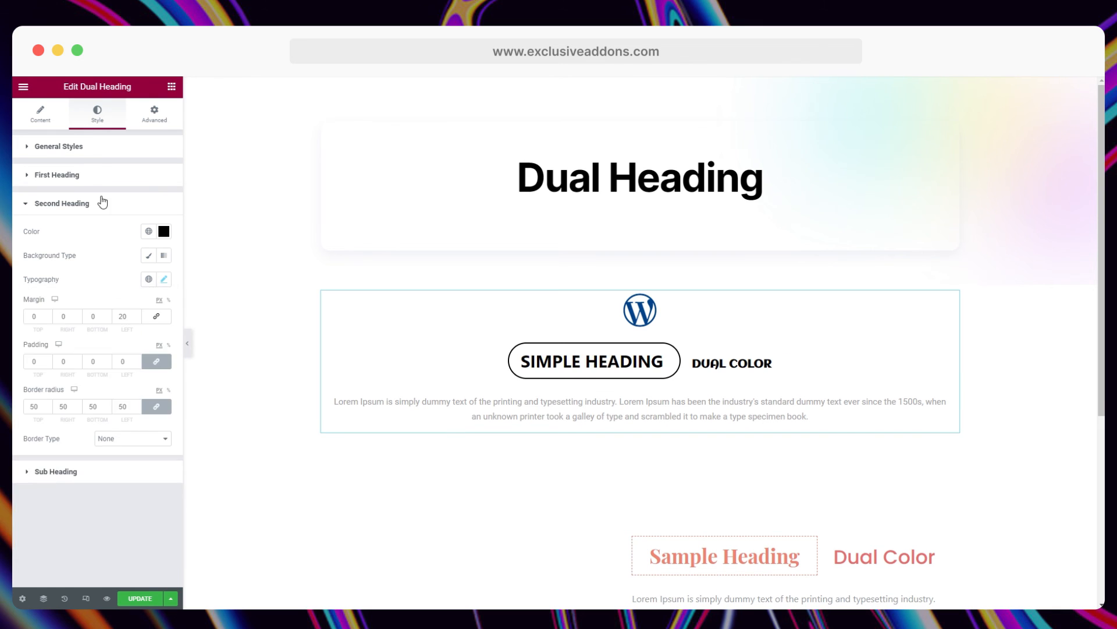
{"action": "left_click", "coordinate": [101, 211]}
- Open the first heading's typography settings and set its font family to Inter
{"action": "left_click", "coordinate": [115, 182]}
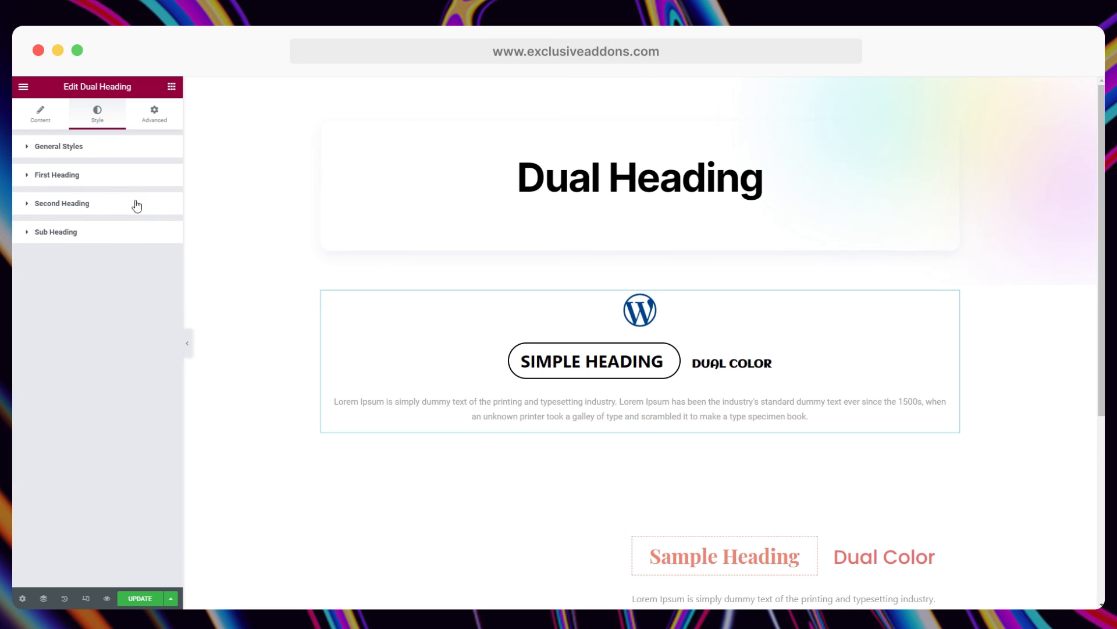
{"action": "left_click", "coordinate": [163, 251]}
{"action": "left_click", "coordinate": [127, 305]}
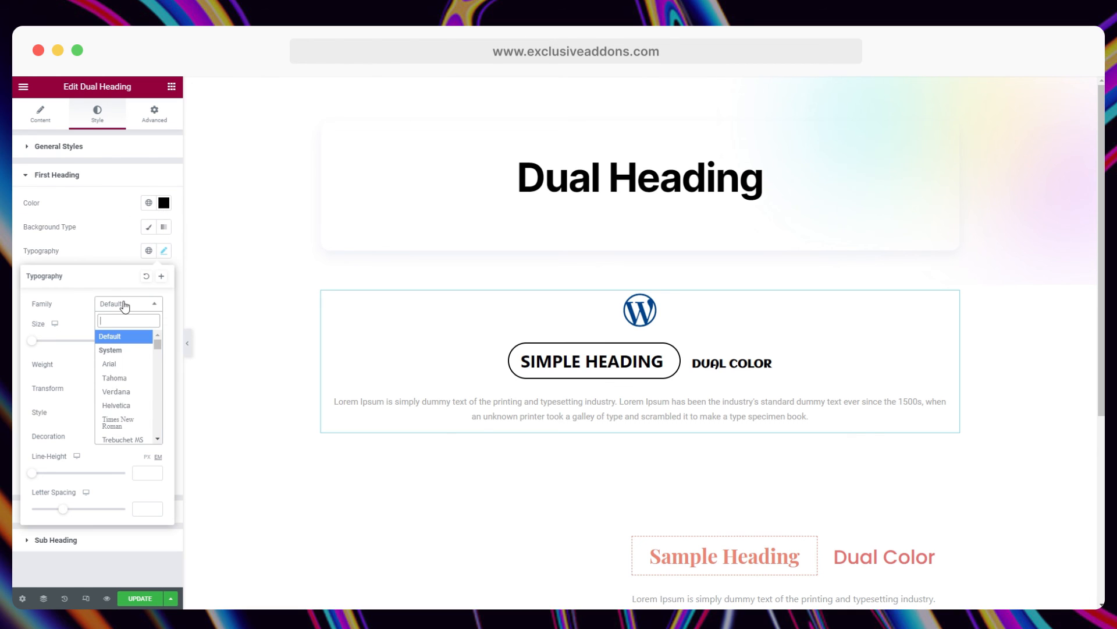
{"action": "type", "text": "inter"}
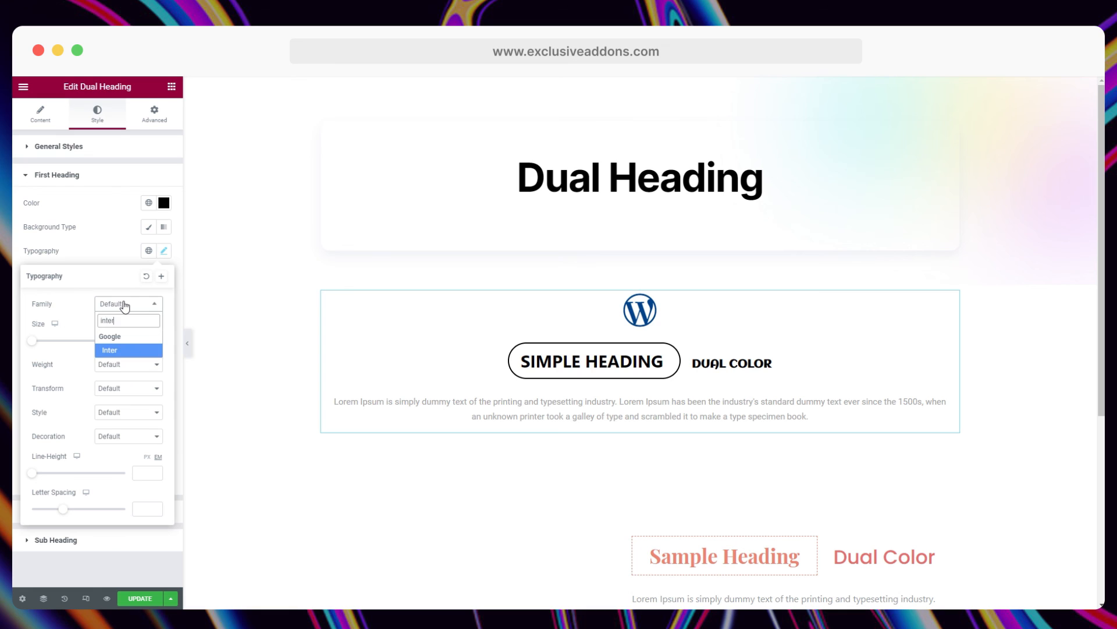
{"action": "key", "text": "Return"}
- Set the first heading's font size to 24 px and close the typography settings
{"action": "left_click", "coordinate": [135, 342]}
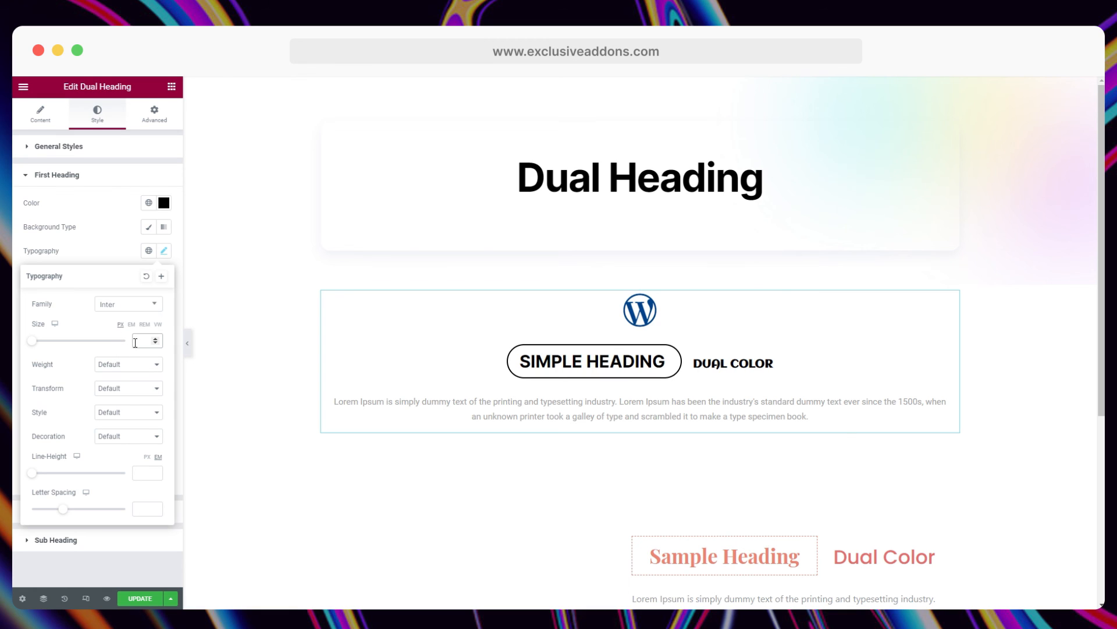
{"action": "type", "text": "30"}
{"action": "left_click", "coordinate": [156, 343]}
{"action": "left_click", "coordinate": [155, 343]}
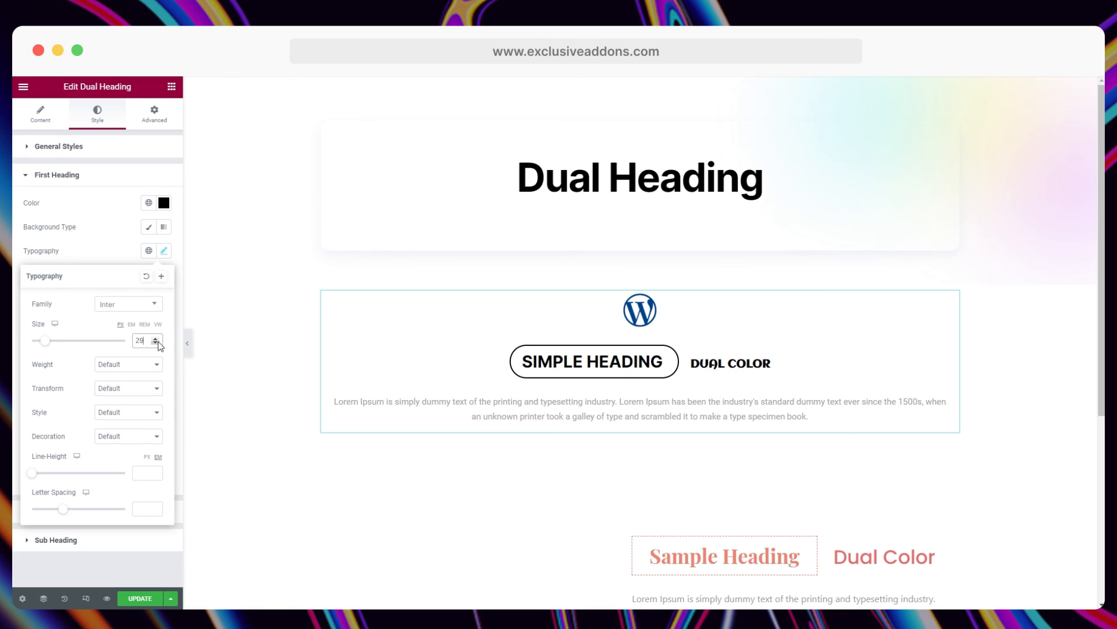
{"action": "left_click", "coordinate": [155, 344]}
{"action": "left_click", "coordinate": [156, 344]}
{"action": "left_click", "coordinate": [156, 343]}
{"action": "left_click", "coordinate": [155, 343]}
{"action": "left_click", "coordinate": [109, 240]}
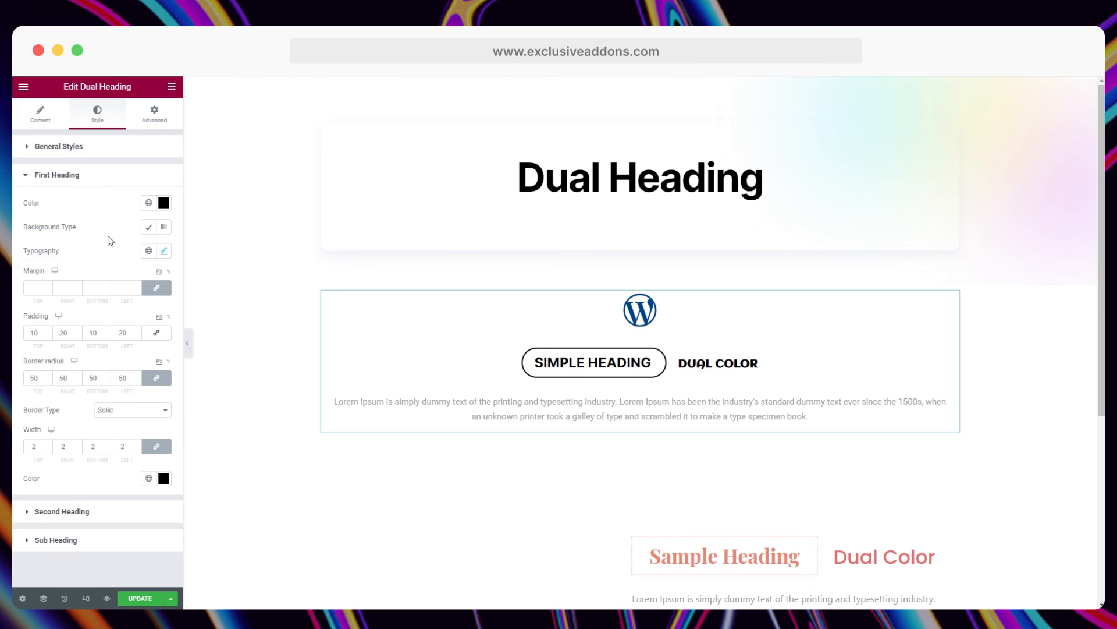
- Save the page changes and look over both dual headings on the live page
{"action": "left_click", "coordinate": [140, 598]}
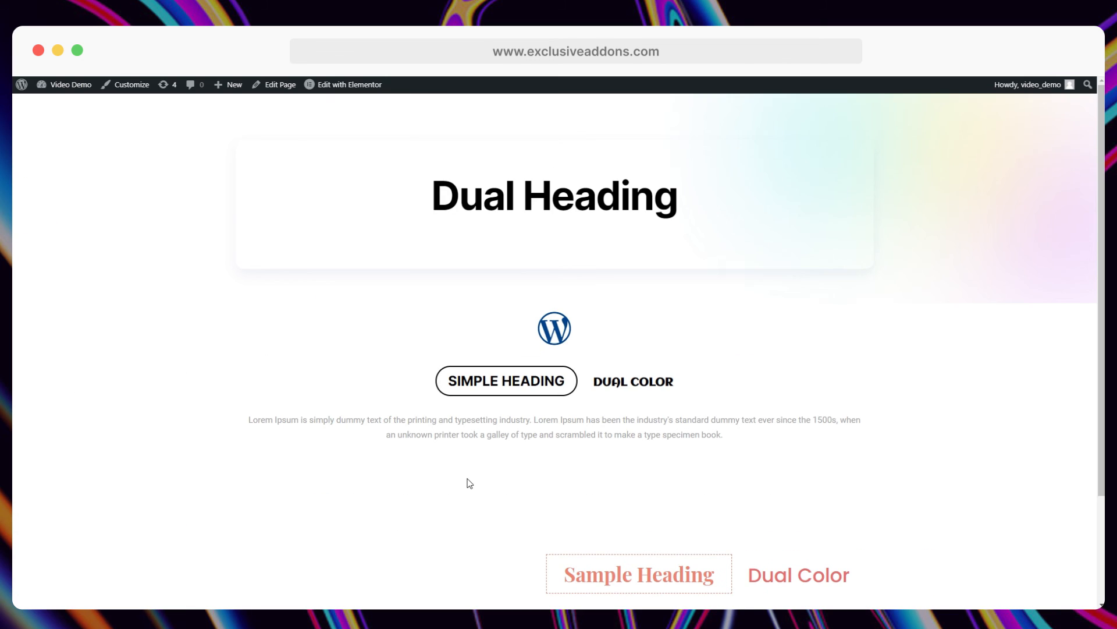
{"action": "scroll", "coordinate": [469, 483], "scroll_direction": "down", "scroll_amount": 2}
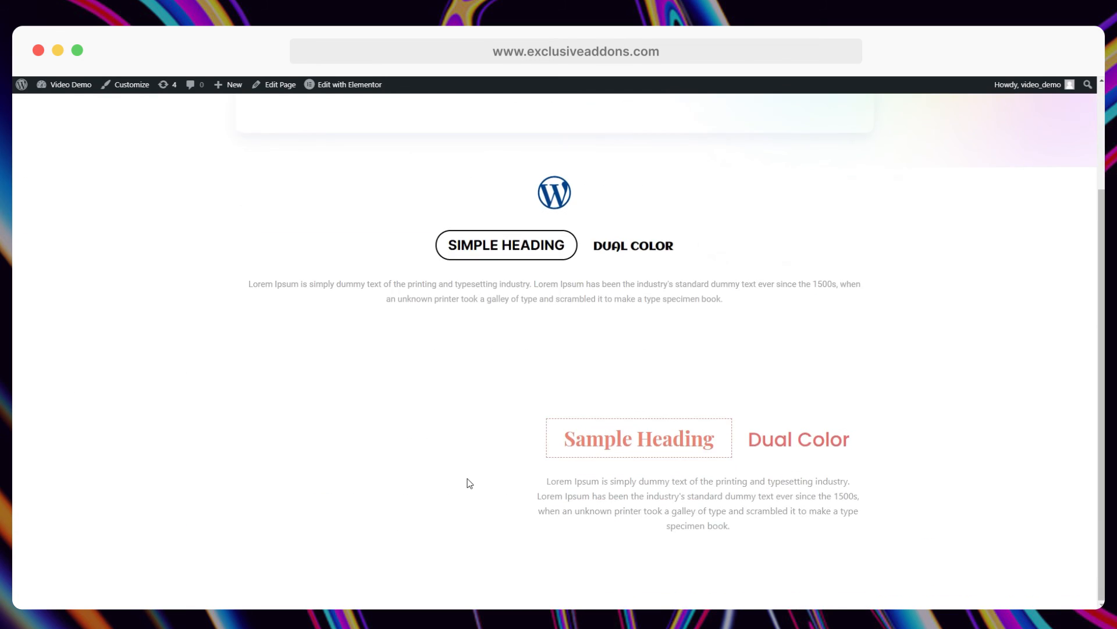
{"action": "scroll", "coordinate": [469, 483], "scroll_direction": "up", "scroll_amount": 2}
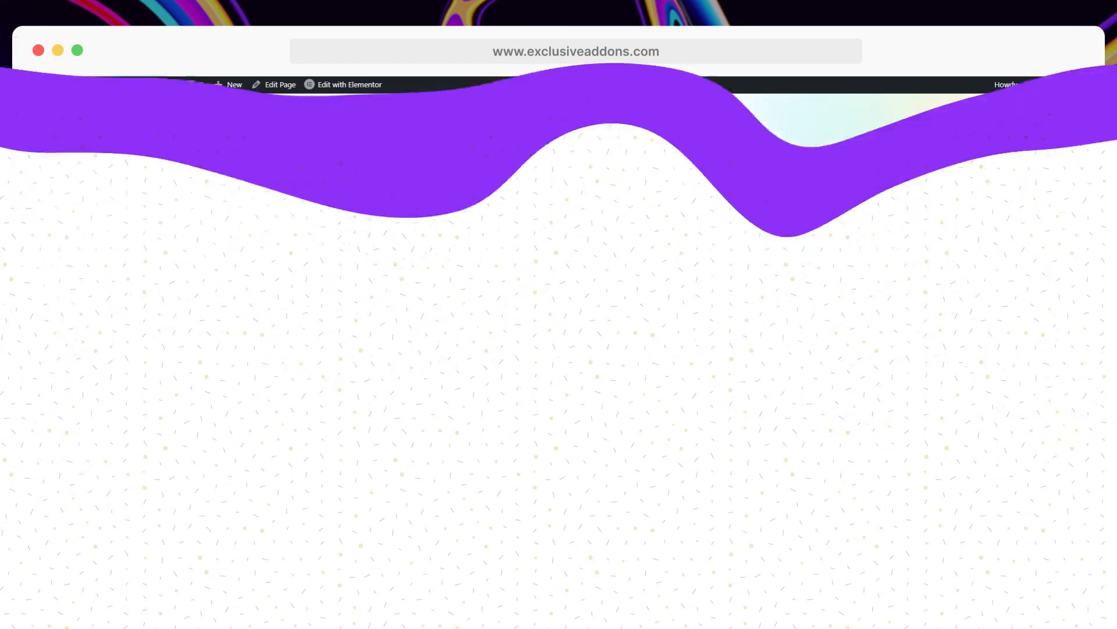